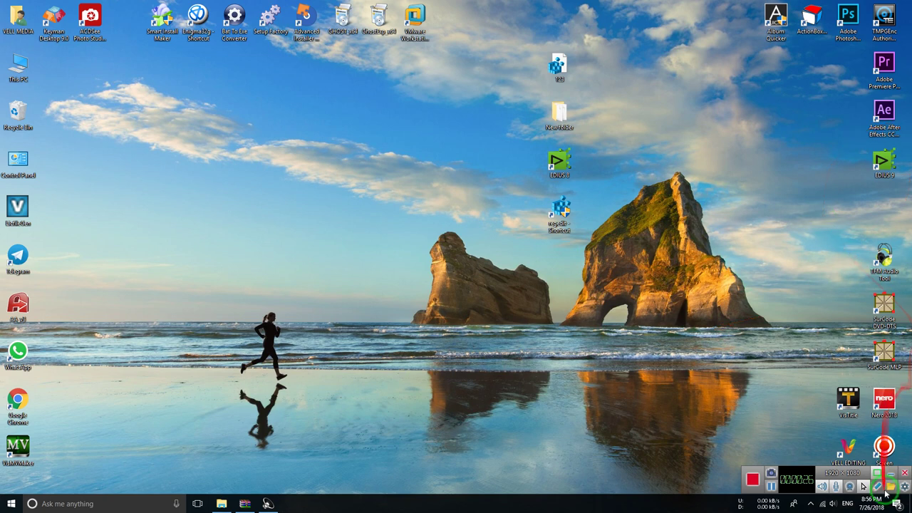
# - Move the VisTitle desktop shortcut into the gap directly below the EDIUS 9 shortcut and refresh the desktop
pyautogui.click(891, 474)
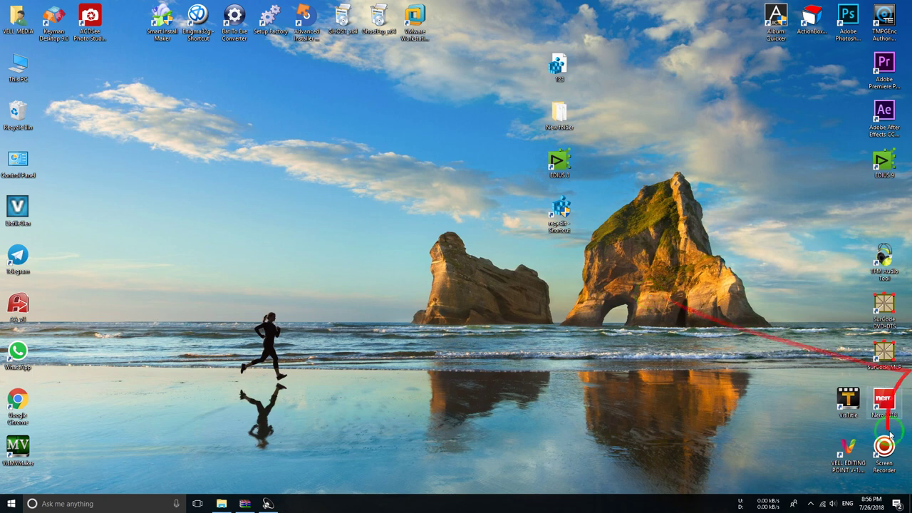
pyautogui.moveTo(848, 405); pyautogui.dragTo(876, 221)
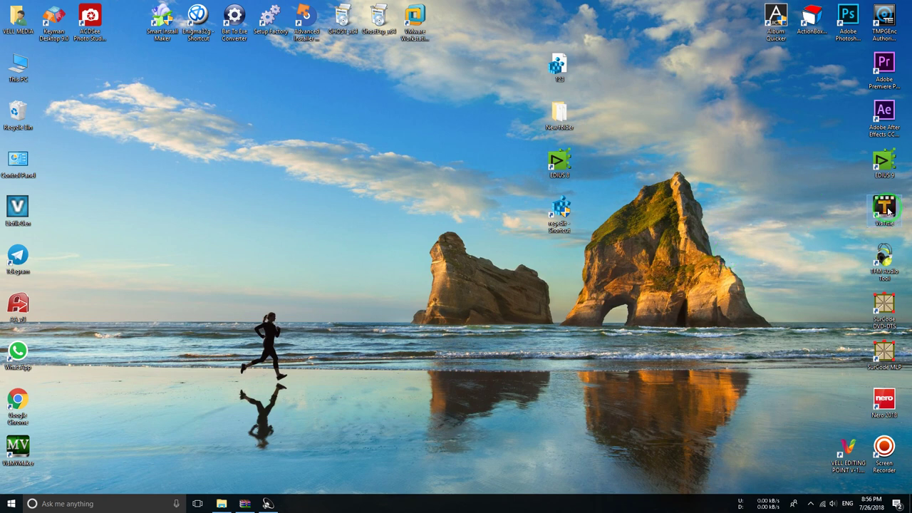
pyautogui.moveTo(888, 211)
pyautogui.mouseDown()
pyautogui.moveTo(722, 177)
pyautogui.moveTo(741, 204)
pyautogui.moveTo(889, 221)
pyautogui.mouseUp()
pyautogui.rightClick(876, 212)
pyautogui.click(770, 244)
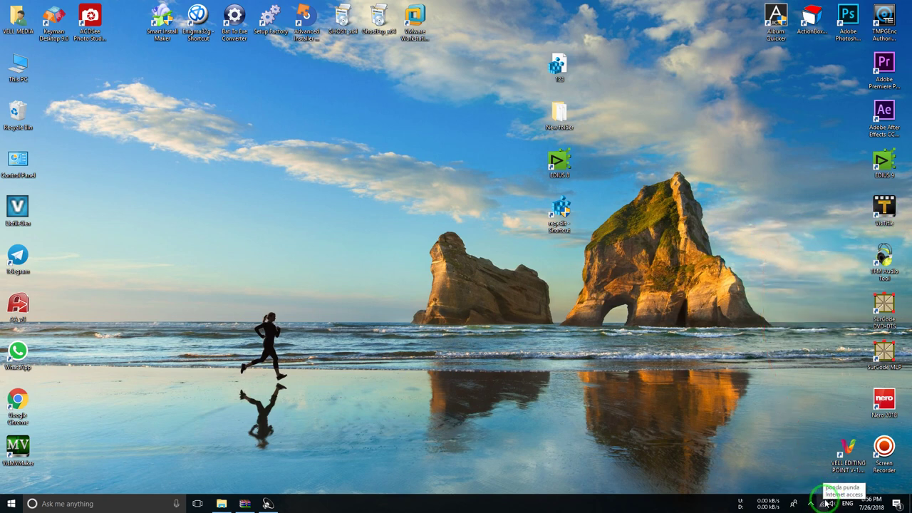
pyautogui.rightClick(738, 286)
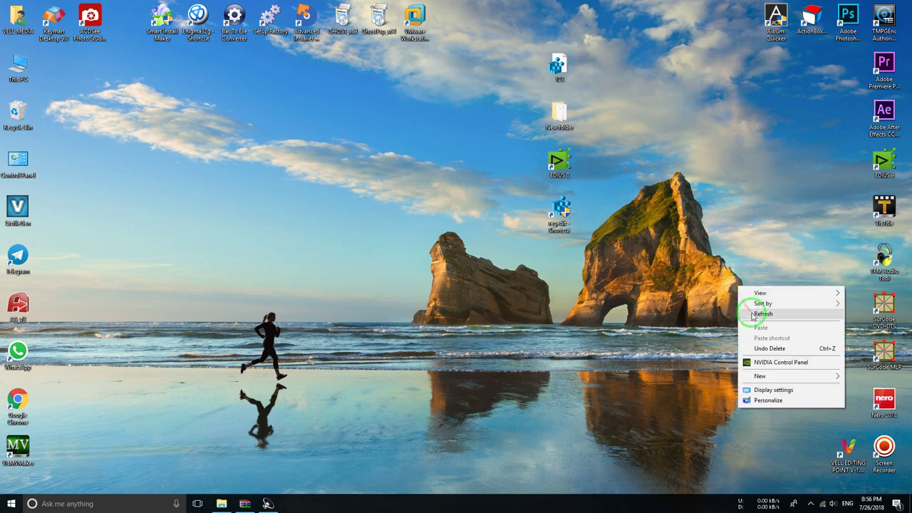
pyautogui.click(752, 314)
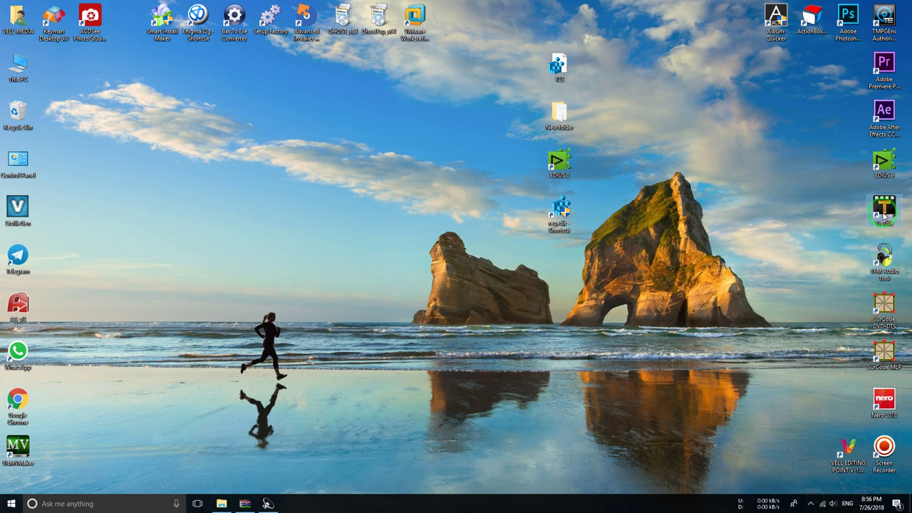
pyautogui.rightClick(757, 226)
pyautogui.click(773, 254)
# - Open the file location of the EDIUS 8 shortcut and shrink and reposition its folder window so the desktop stays visible
pyautogui.rightClick(553, 162)
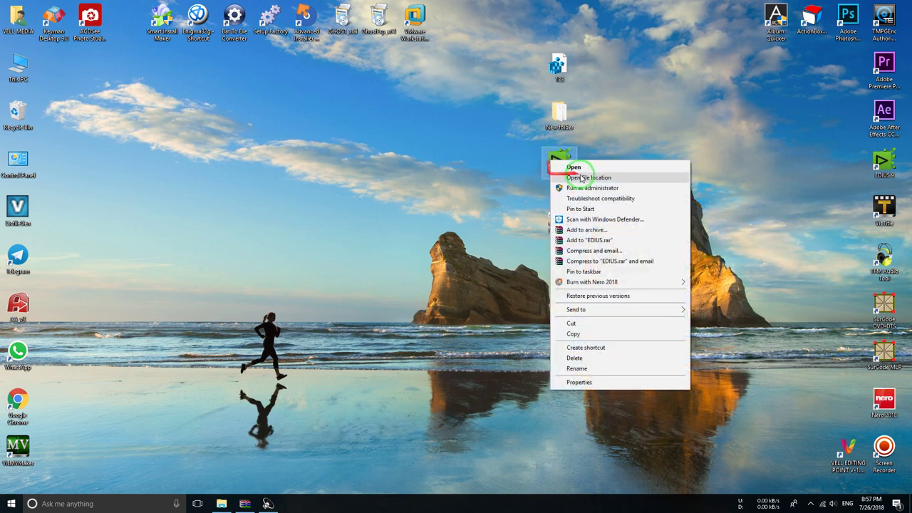
pyautogui.click(582, 179)
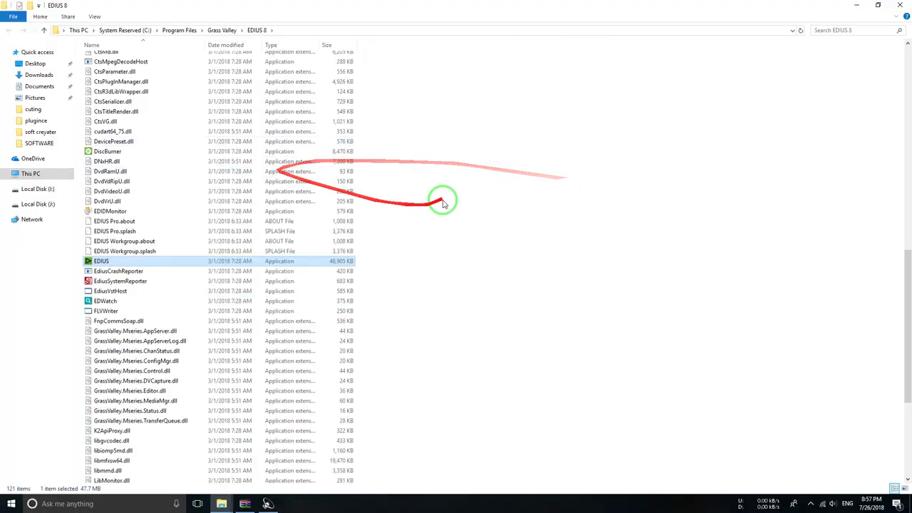
pyautogui.moveTo(484, 6); pyautogui.dragTo(317, 83)
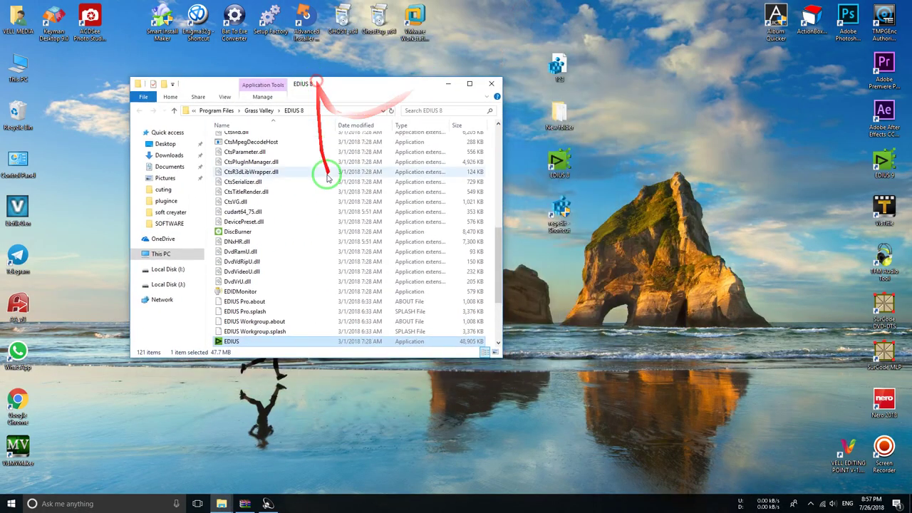
pyautogui.scroll(-3, 346, 285)
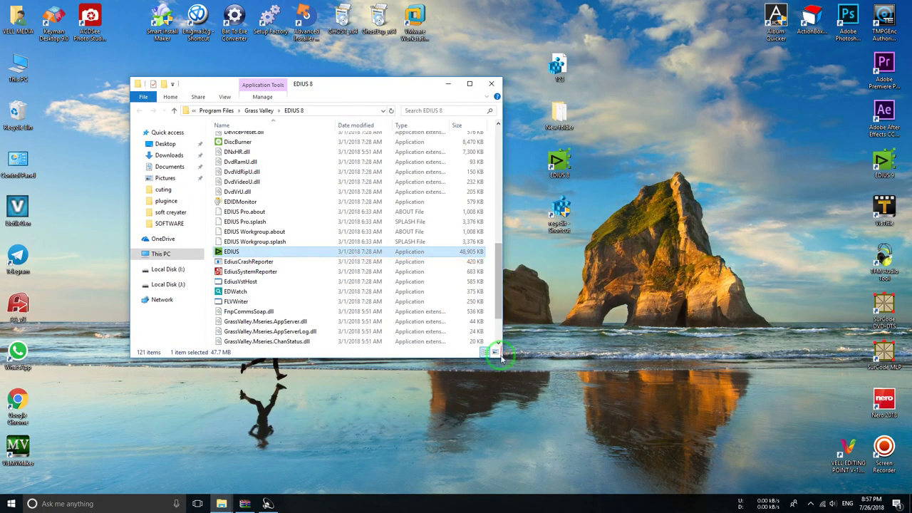
pyautogui.moveTo(501, 356); pyautogui.dragTo(529, 408)
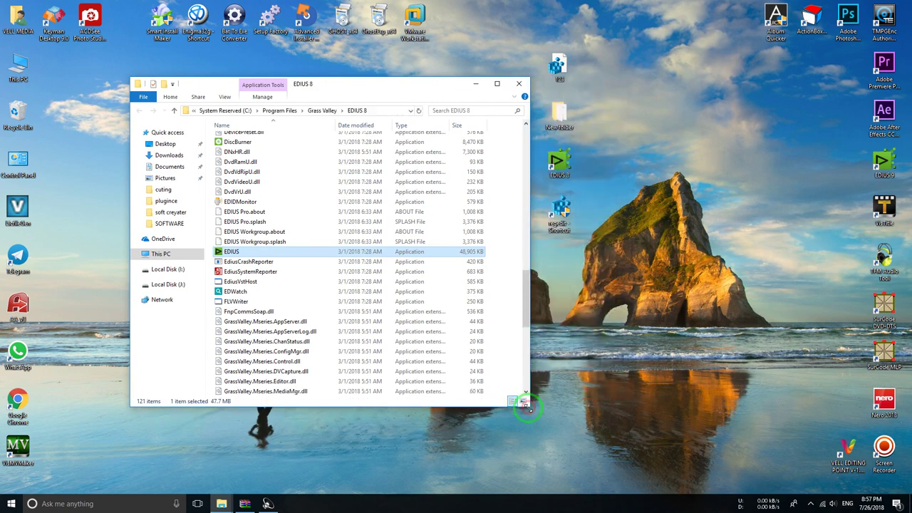
pyautogui.moveTo(421, 84); pyautogui.dragTo(384, 107)
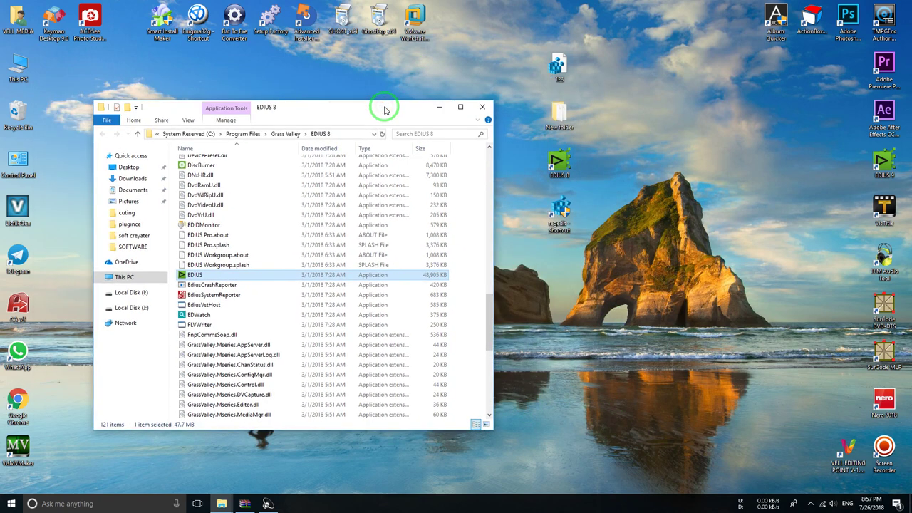
pyautogui.click(651, 200)
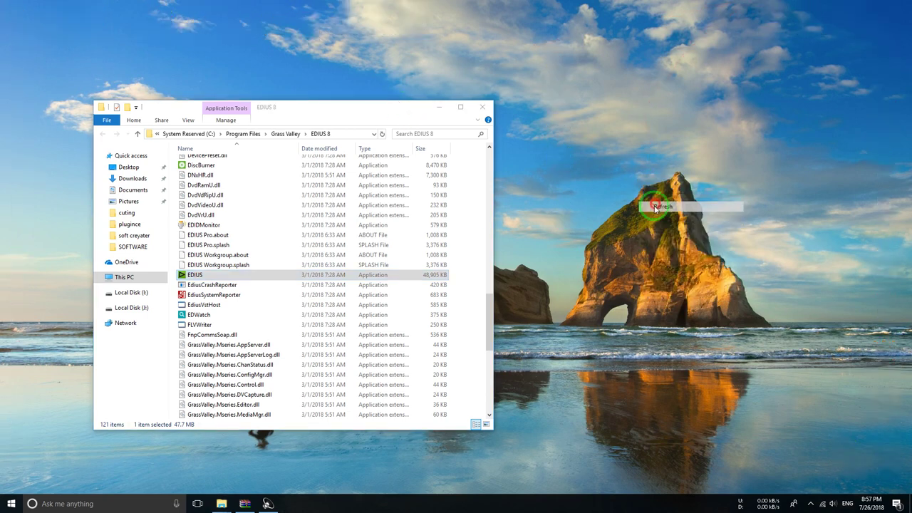
# - Launch the EDIUS application from its program folder and create a new project with the HD 1920x1080 25p 16:9 8bit preset
pyautogui.doubleClick(214, 275)
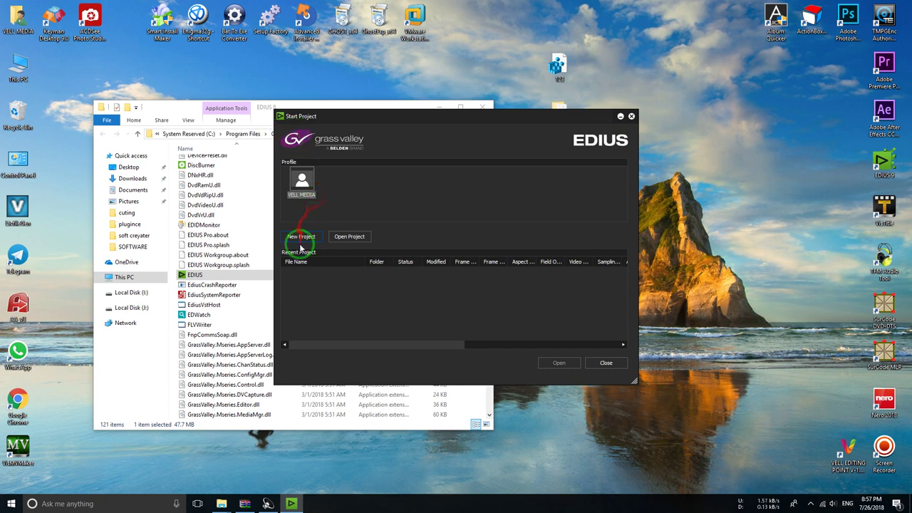
pyautogui.click(301, 238)
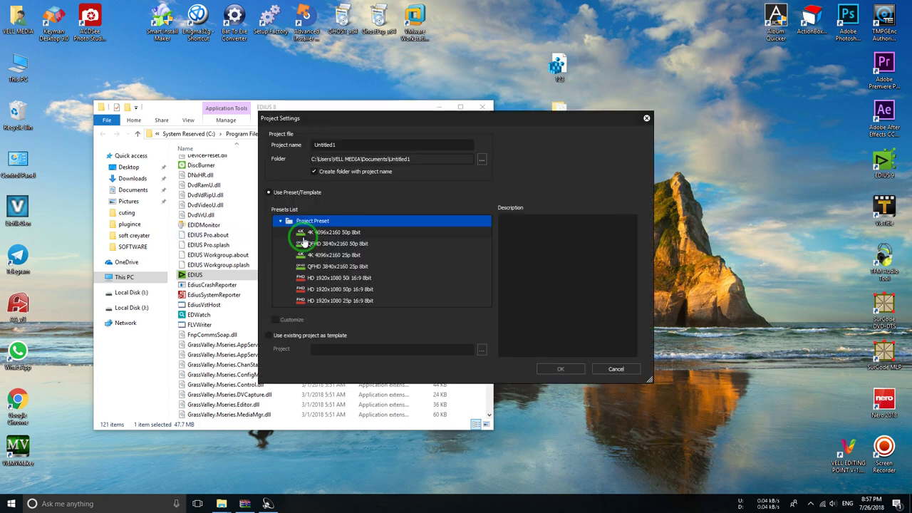
pyautogui.click(335, 289)
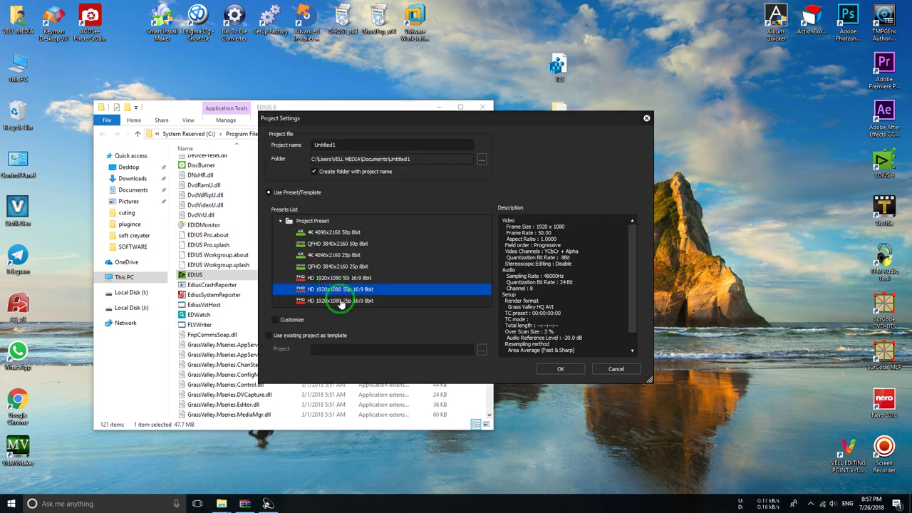
pyautogui.click(341, 301)
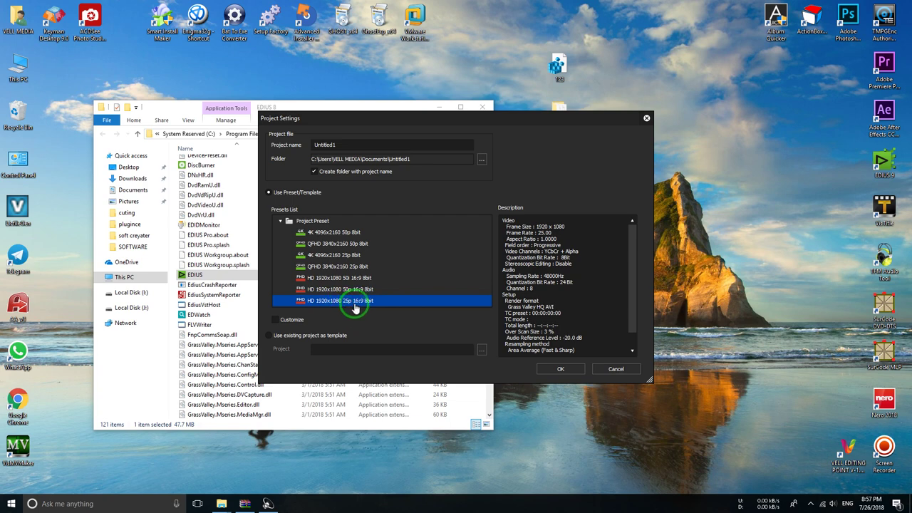
pyautogui.doubleClick(355, 305)
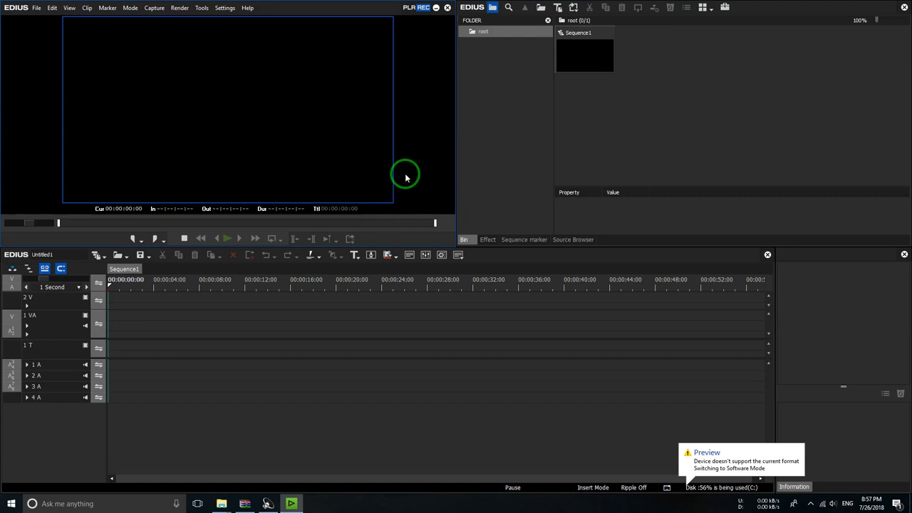
# - Examine the EDIUS version information, including the detailed plug-in and file version lists, and close both dialogs
pyautogui.click(355, 255)
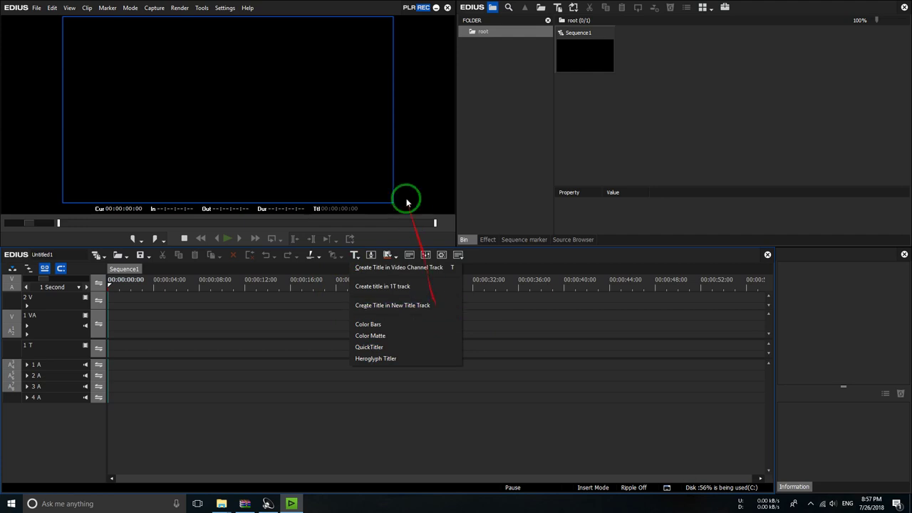
pyautogui.click(442, 146)
pyautogui.click(249, 8)
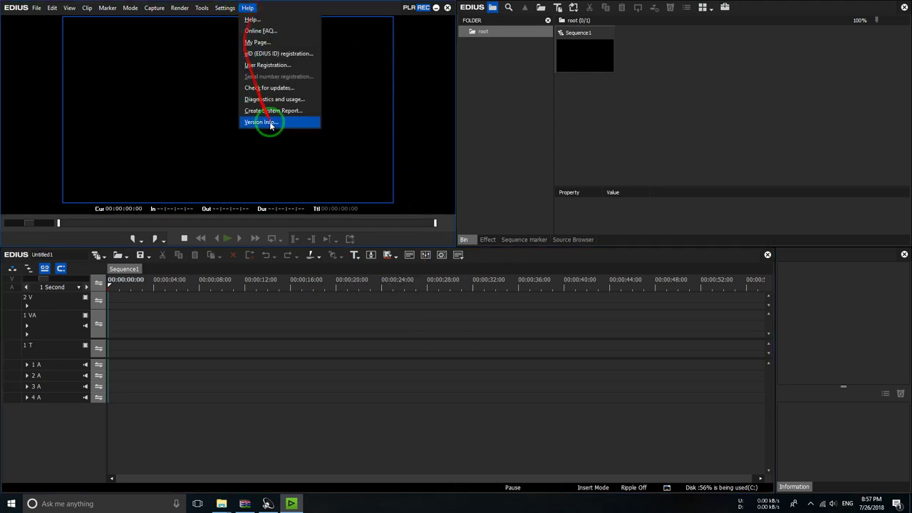
pyautogui.click(266, 122)
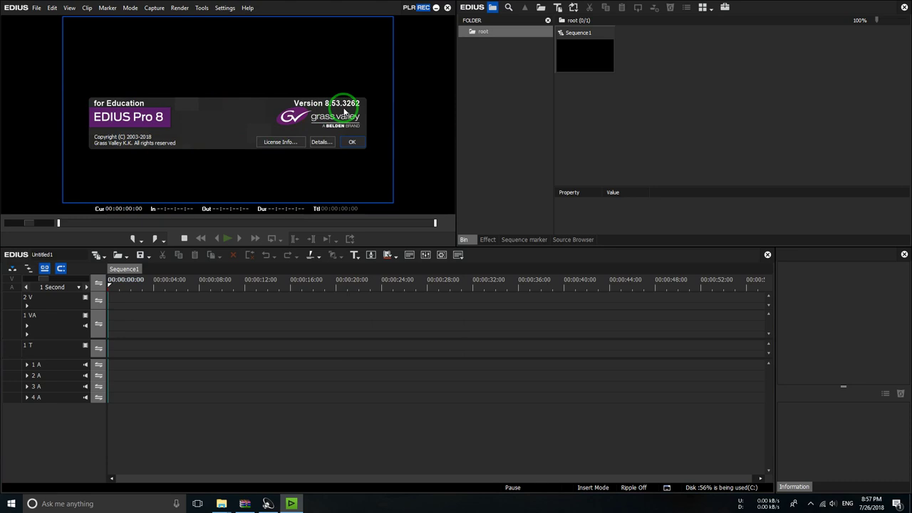
pyautogui.click(321, 142)
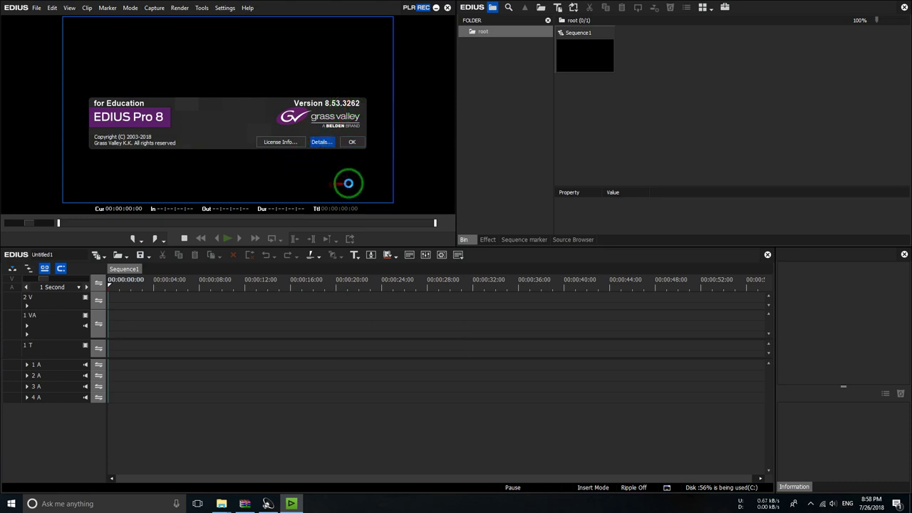
pyautogui.click(327, 144)
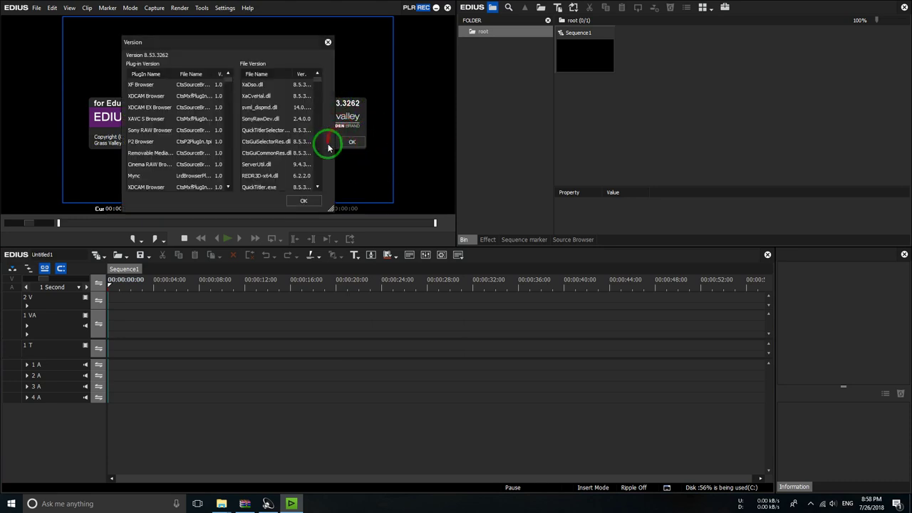
pyautogui.click(261, 84)
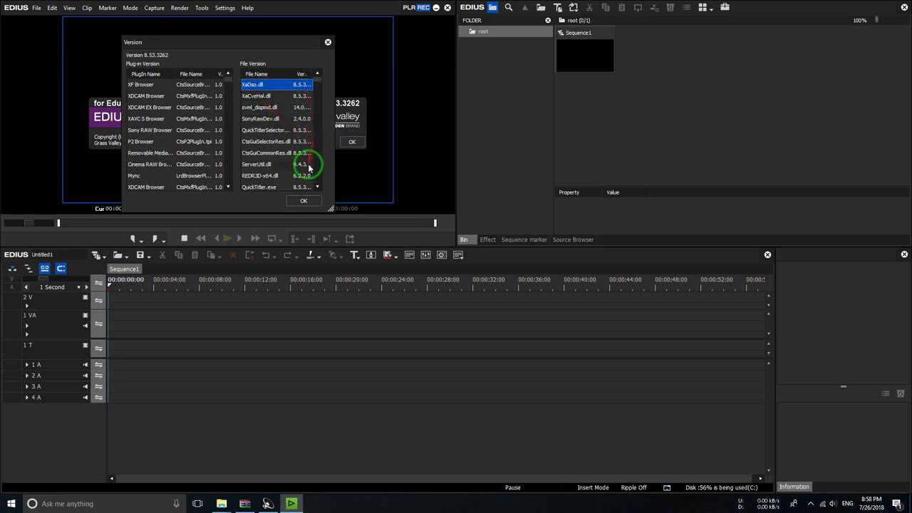
pyautogui.moveTo(320, 82)
pyautogui.mouseDown()
pyautogui.moveTo(318, 184)
pyautogui.moveTo(320, 92)
pyautogui.moveTo(306, 91)
pyautogui.mouseUp()
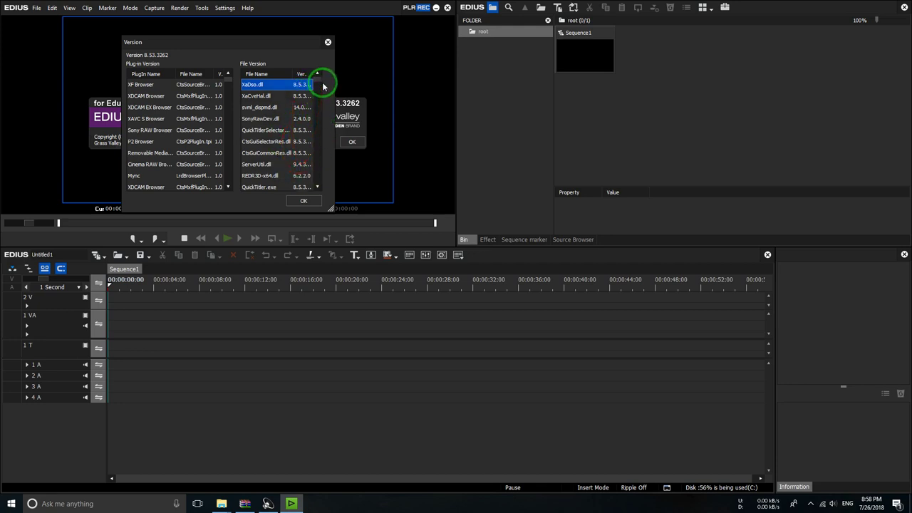
pyautogui.moveTo(320, 81)
pyautogui.mouseDown()
pyautogui.moveTo(320, 171)
pyautogui.moveTo(321, 73)
pyautogui.mouseUp()
pyautogui.click(306, 142)
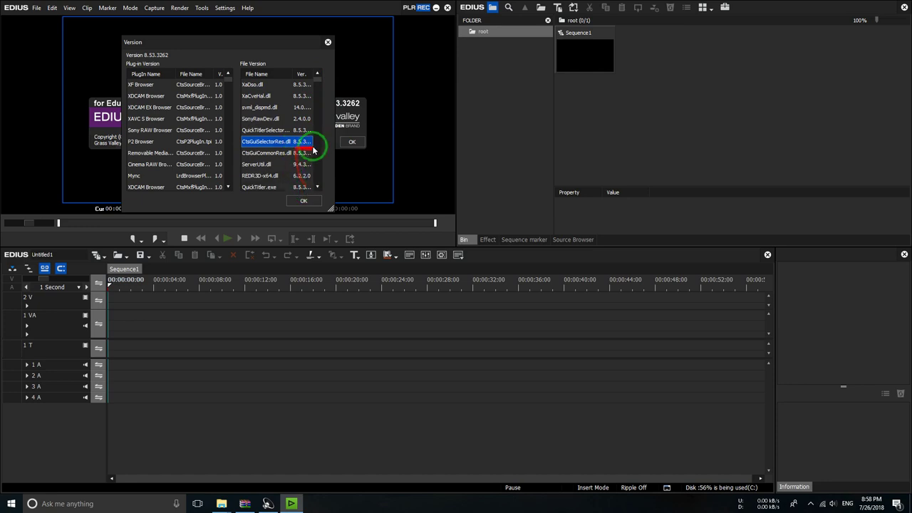
pyautogui.click(304, 202)
pyautogui.click(351, 142)
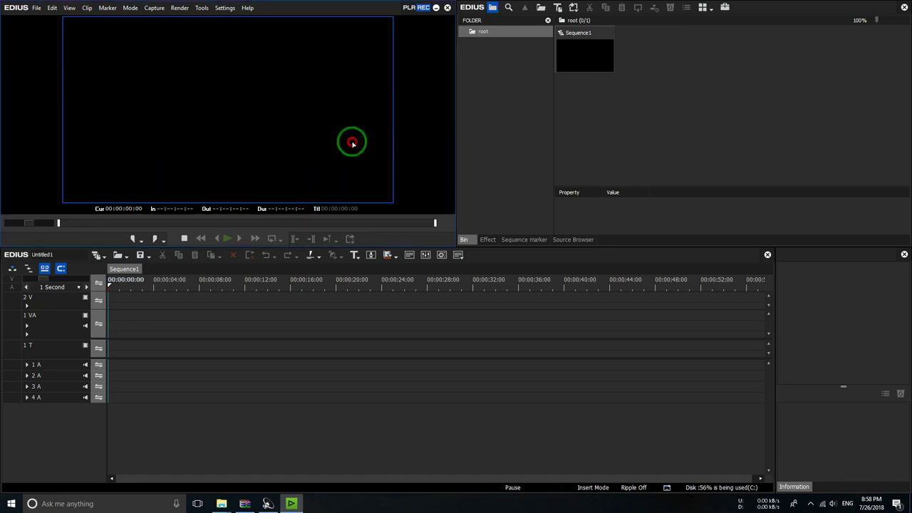
# - View the EDIUS version banner once more and dismiss it
pyautogui.click(247, 8)
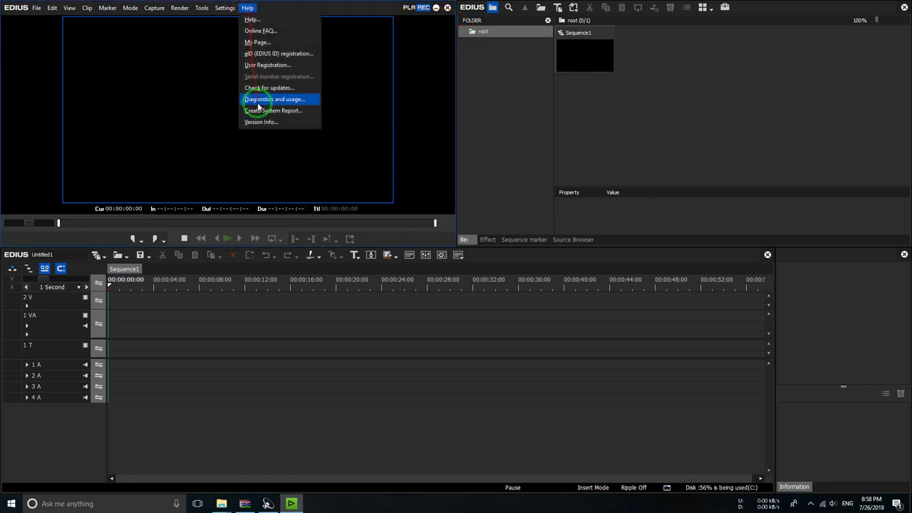
pyautogui.click(258, 122)
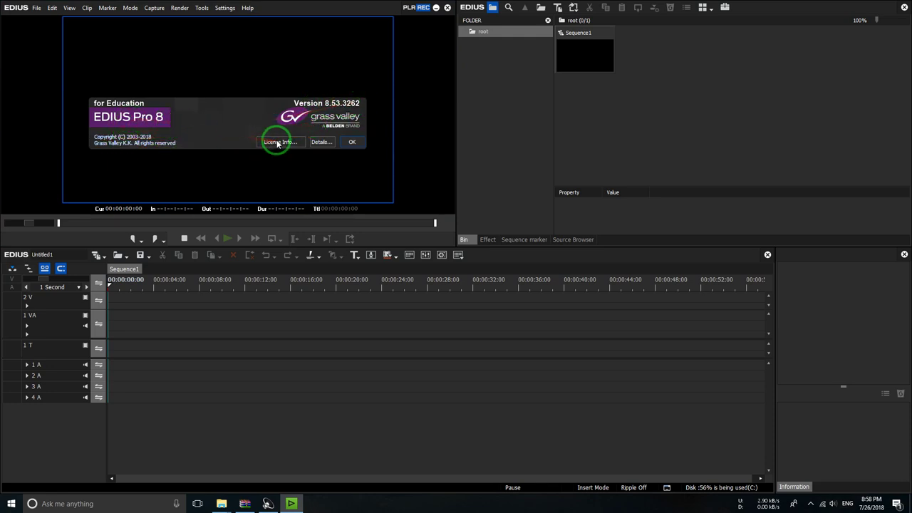
pyautogui.click(352, 142)
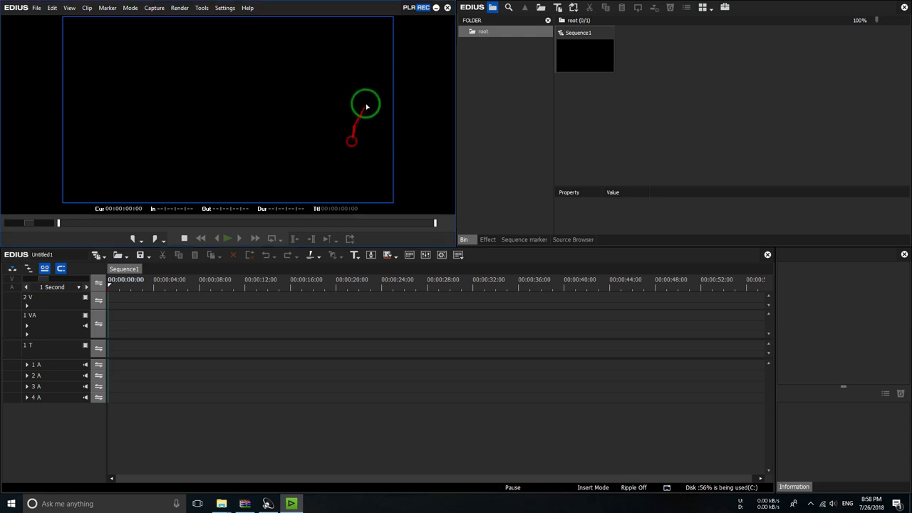
# - Close EDIUS and the EDIUS 8 folder window, and refresh the desktop
pyautogui.click(446, 8)
pyautogui.click(483, 107)
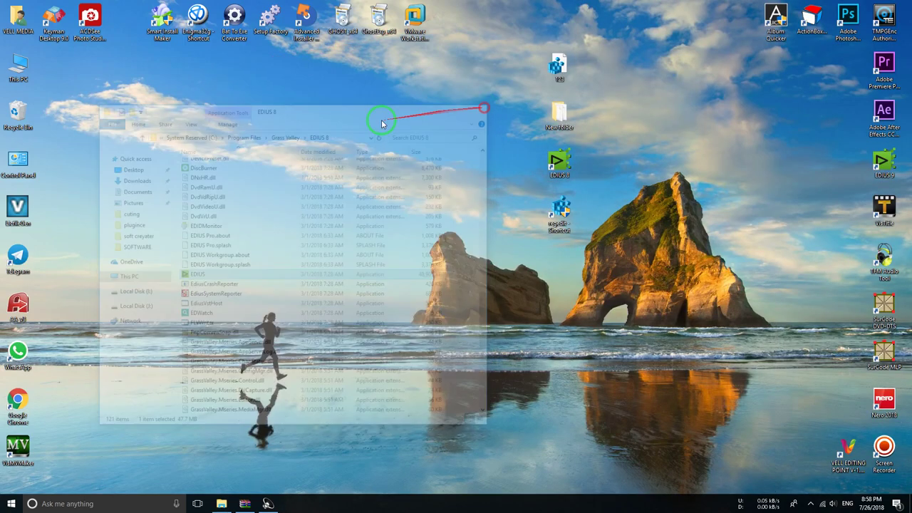
pyautogui.rightClick(305, 189)
pyautogui.click(330, 214)
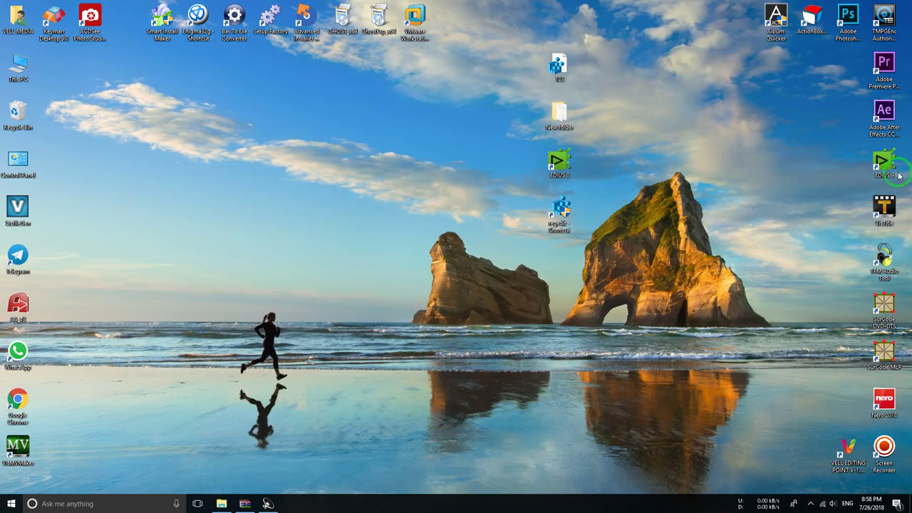
# - Copy all the EDIUS Pro and EDIUS Workgroup .about and .splash files from New folder on the desktop
pyautogui.doubleClick(560, 114)
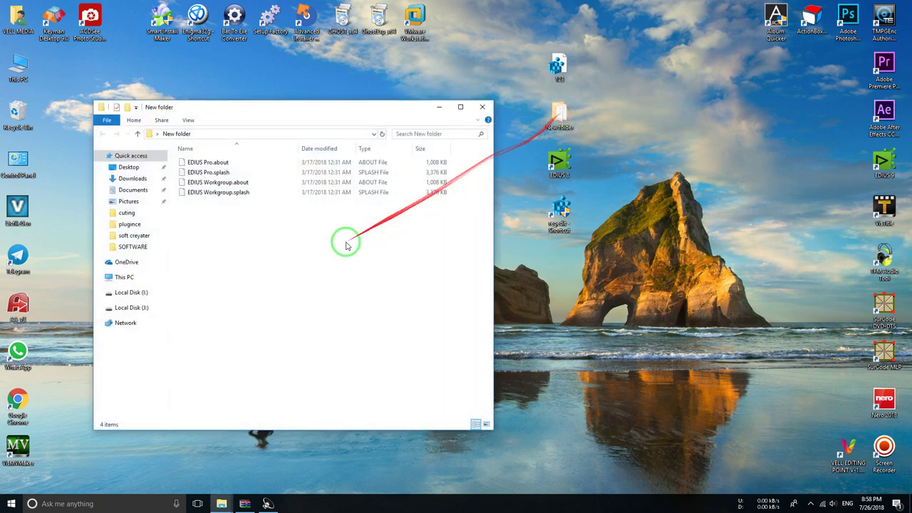
pyautogui.hotkey('ctrl', 'a')
pyautogui.moveTo(294, 108); pyautogui.dragTo(373, 167)
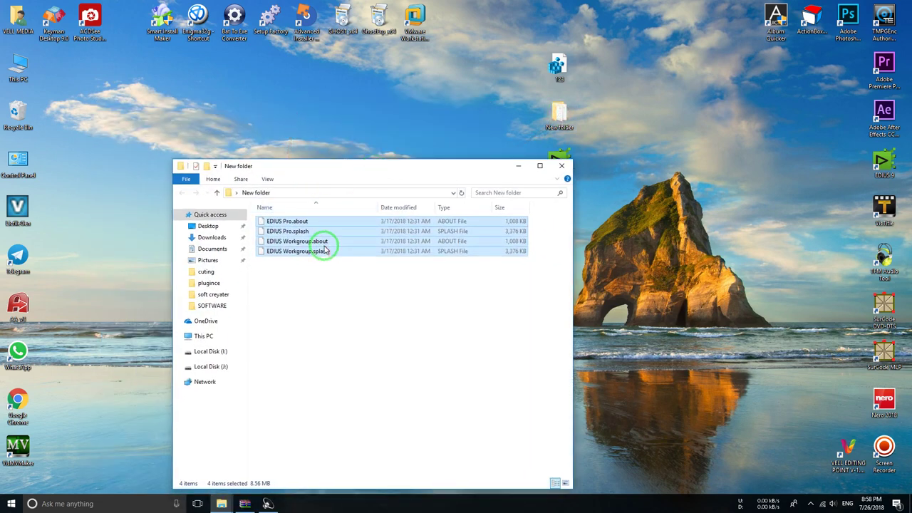
pyautogui.moveTo(331, 298); pyautogui.dragTo(275, 185)
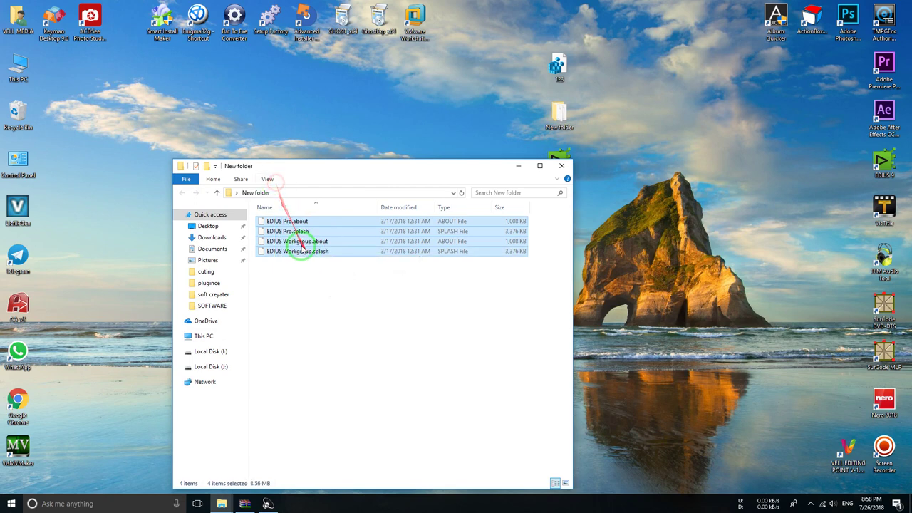
pyautogui.rightClick(292, 227)
pyautogui.click(340, 358)
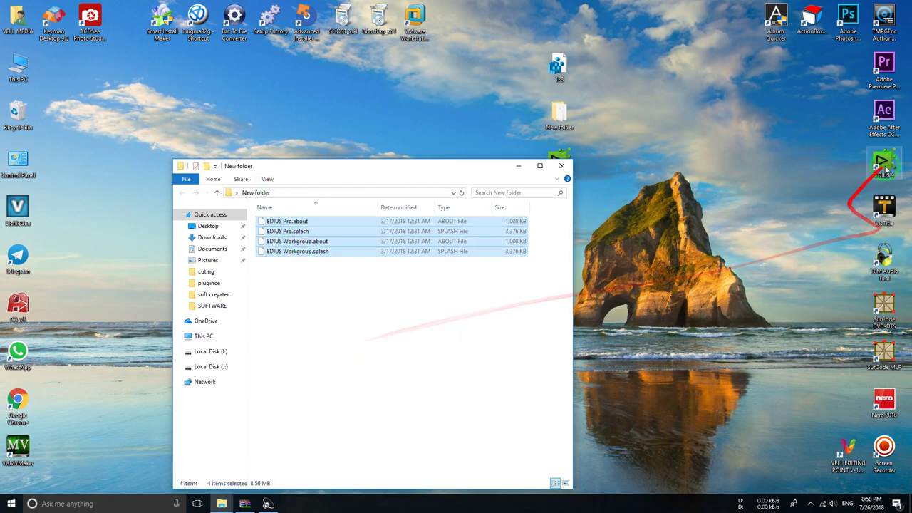
# - Check the .about and .splash files in the EDIUS 9 installation folder, and close both folder windows
pyautogui.rightClick(883, 161)
pyautogui.click(812, 177)
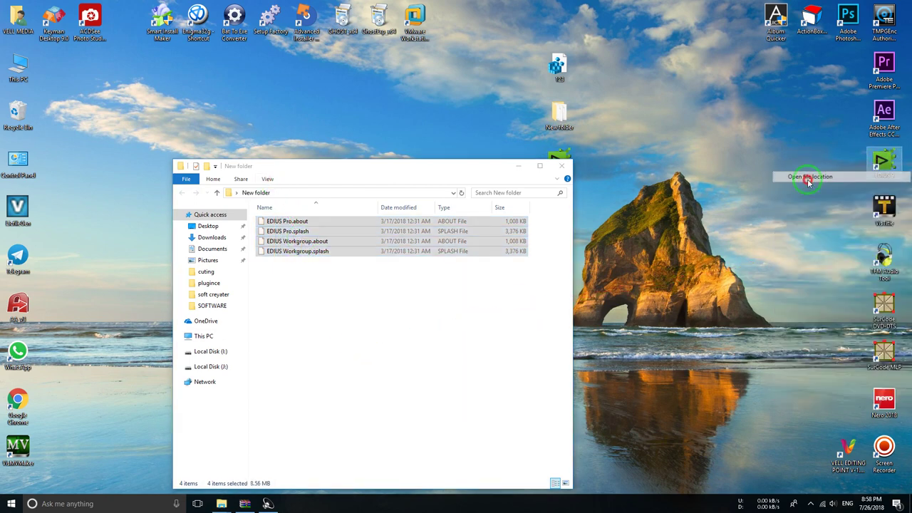
pyautogui.moveTo(324, 274); pyautogui.dragTo(325, 304)
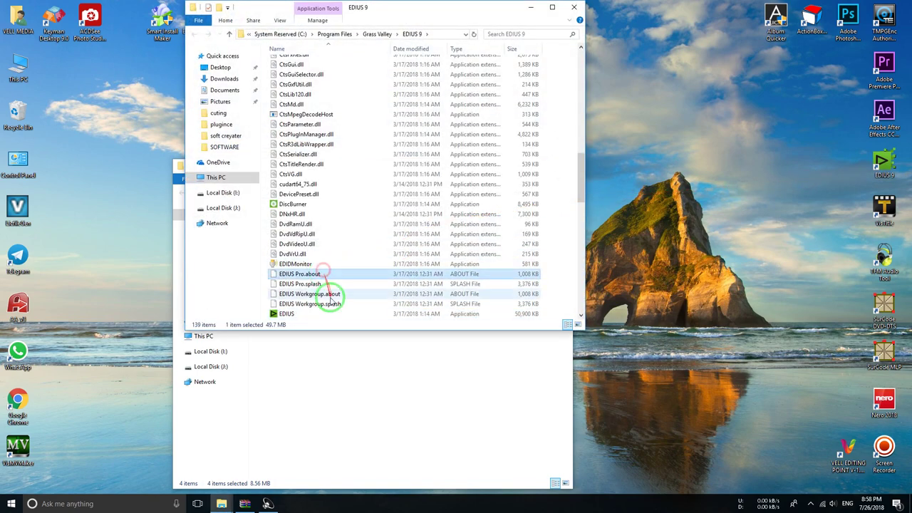
pyautogui.click(574, 7)
pyautogui.click(561, 163)
# - Paste the copied .about and .splash files into the EDIUS 8 installation folder, replacing the existing ones with administrator permission for all items
pyautogui.rightClick(559, 163)
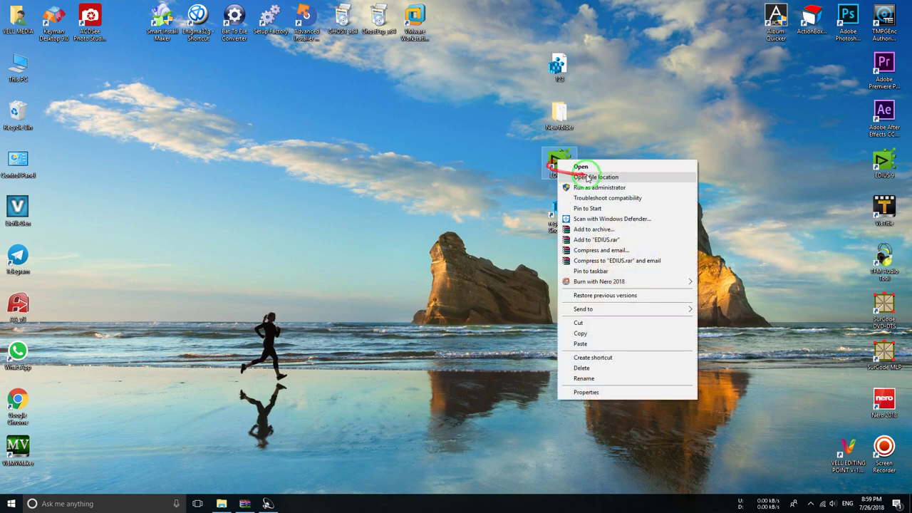
pyautogui.click(585, 177)
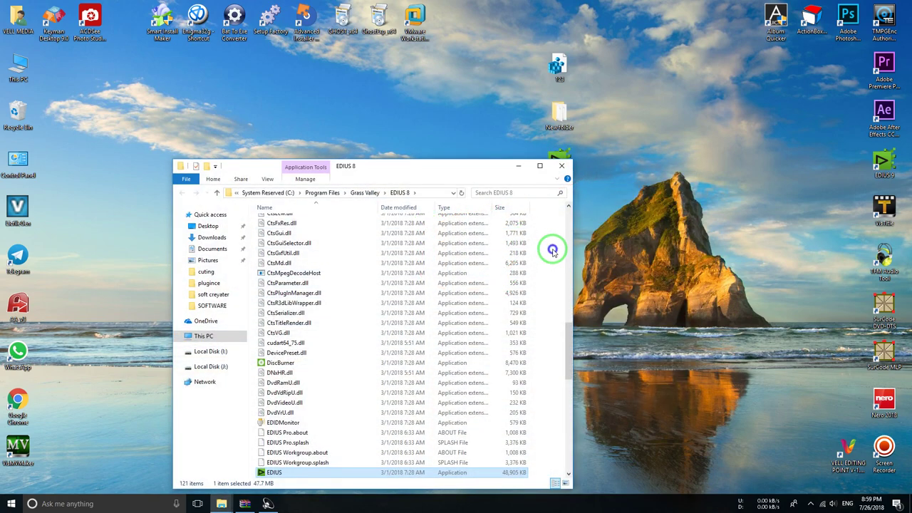
pyautogui.rightClick(549, 248)
pyautogui.click(561, 311)
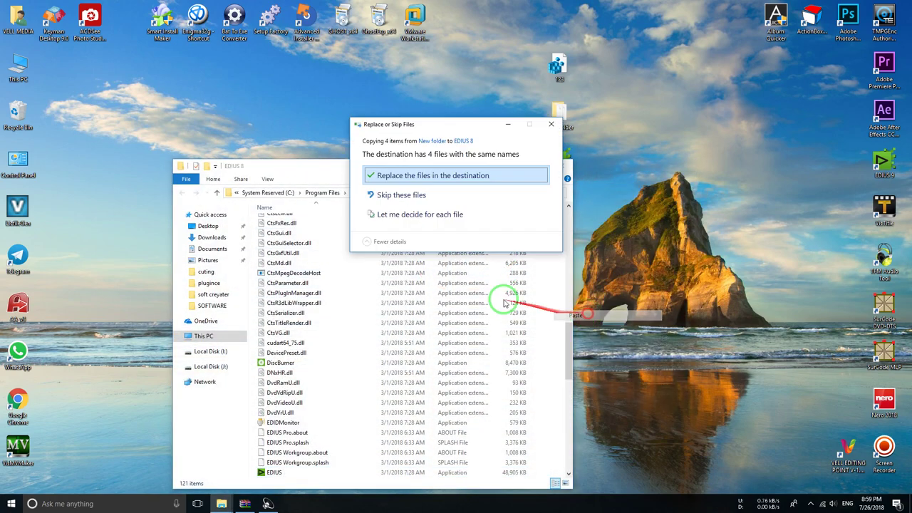
pyautogui.click(450, 179)
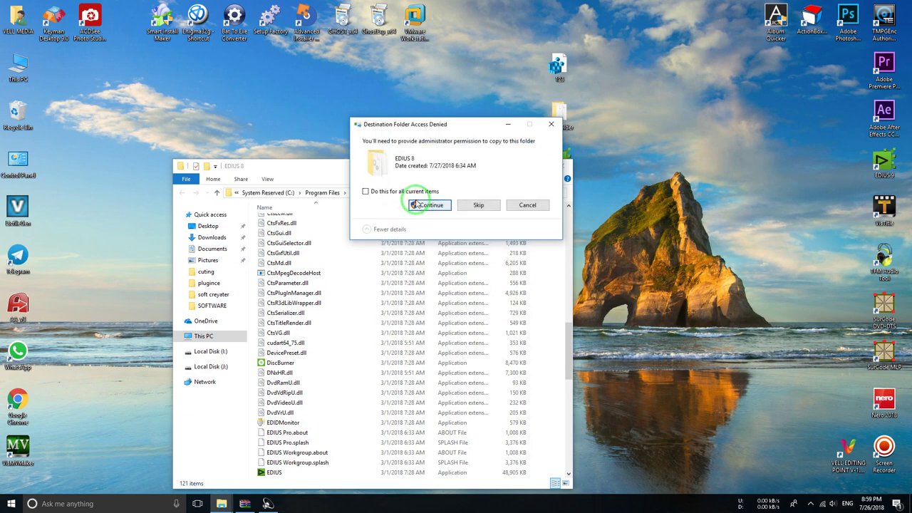
pyautogui.click(413, 192)
pyautogui.click(426, 204)
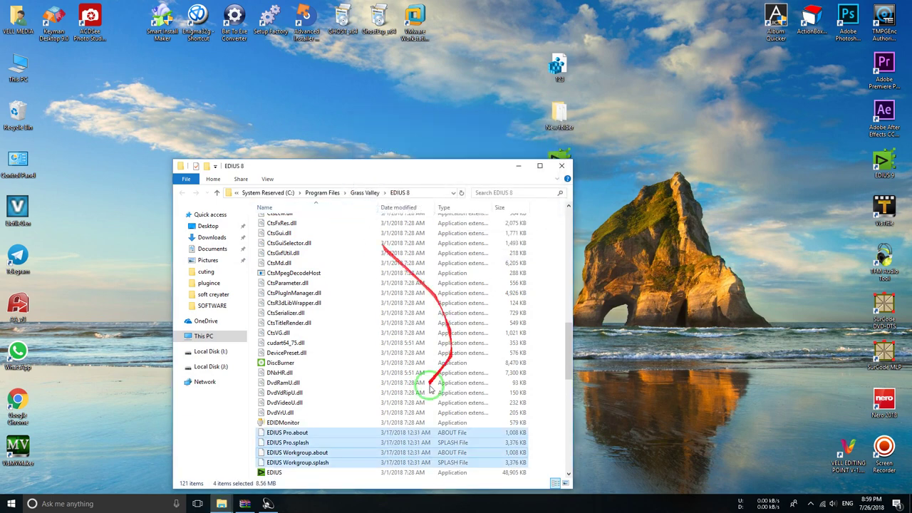
# - Maximize the EDIUS 8 folder window, run the EDIUS application from it, and close its Start Project dialog
pyautogui.doubleClick(495, 166)
pyautogui.doubleClick(221, 309)
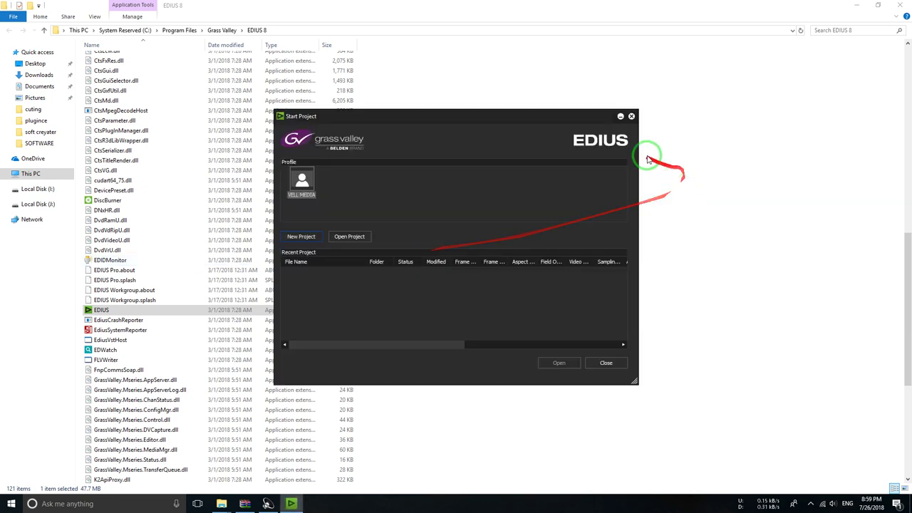
pyautogui.click(591, 363)
pyautogui.click(152, 310)
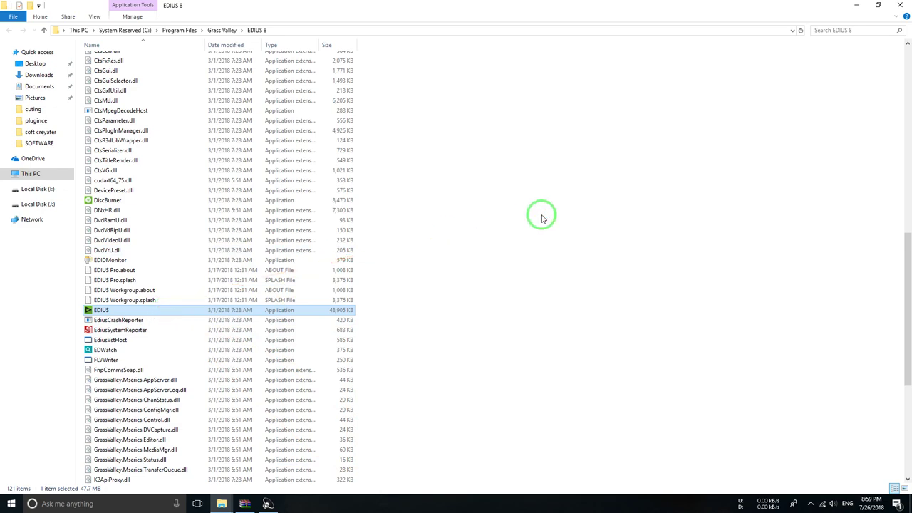
# - Restore the EDIUS 8 folder window to a smaller size and inspect the running processes in Task Manager
pyautogui.moveTo(539, 5); pyautogui.dragTo(338, 100)
pyautogui.rightClick(471, 500)
pyautogui.click(473, 485)
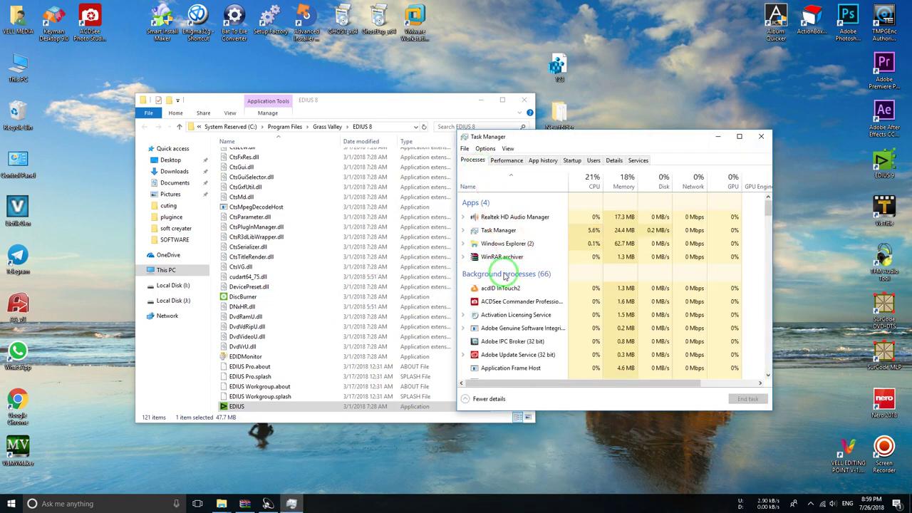
pyautogui.scroll(-5, 503, 274)
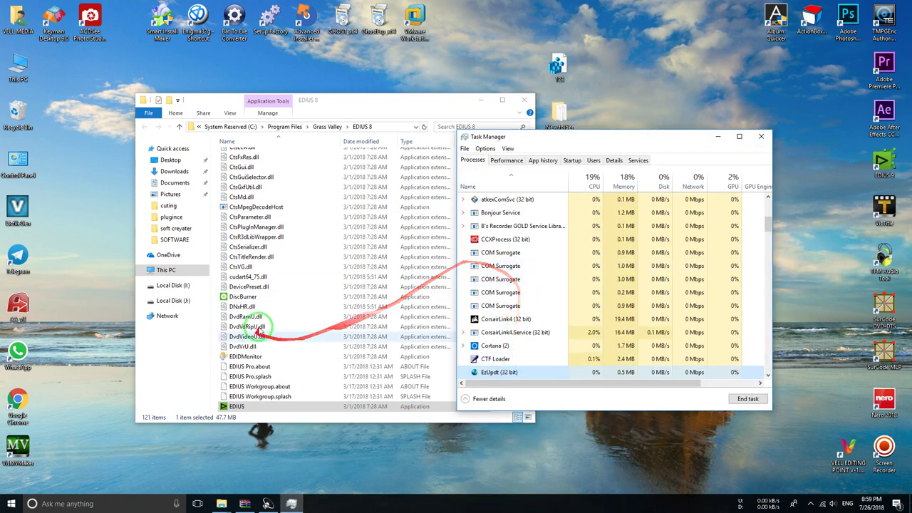
# - Run EDIUS again from the EDIUS 8 folder, closing Task Manager and the Start Project dialog
pyautogui.doubleClick(264, 405)
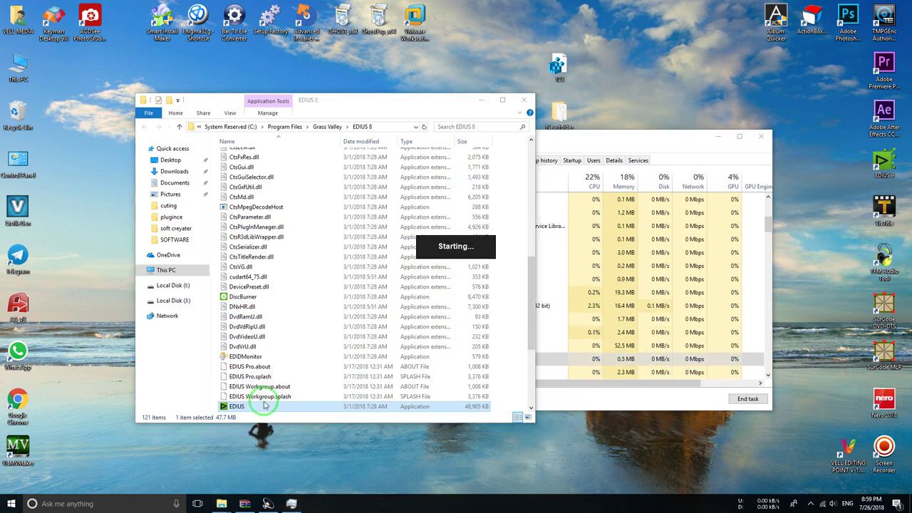
pyautogui.click(758, 139)
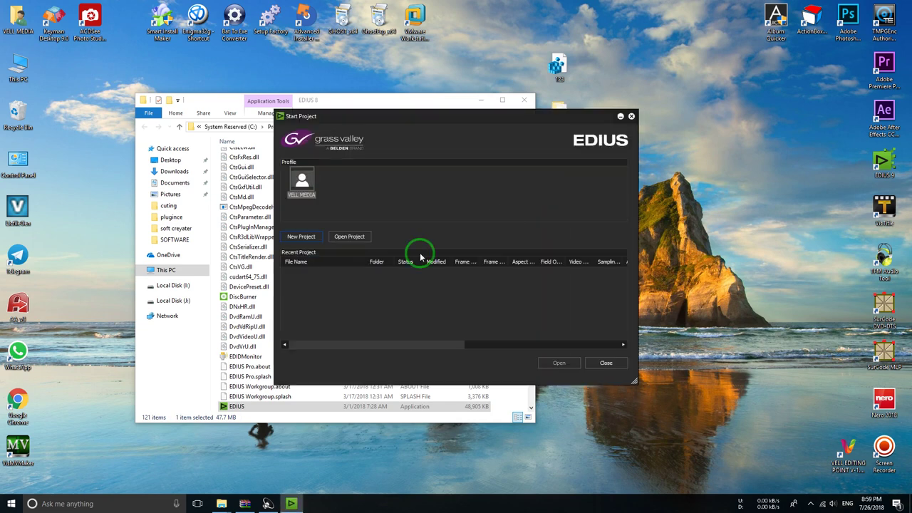
pyautogui.click(606, 364)
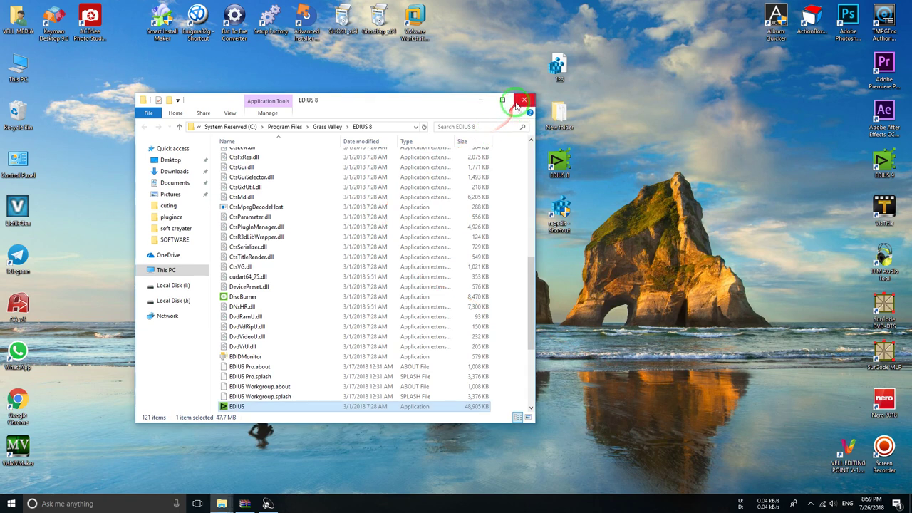
# - Close the EDIUS 8 folder window and refresh the desktop
pyautogui.click(524, 101)
pyautogui.rightClick(246, 214)
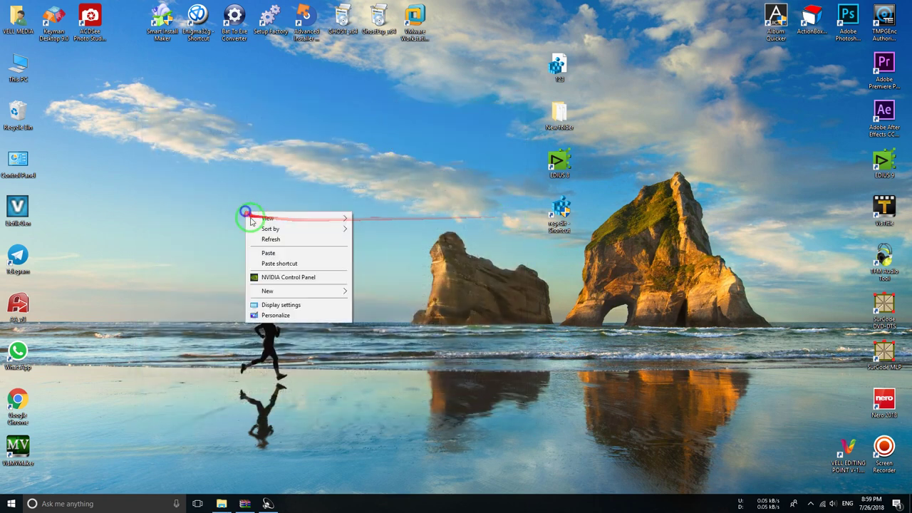
pyautogui.click(267, 239)
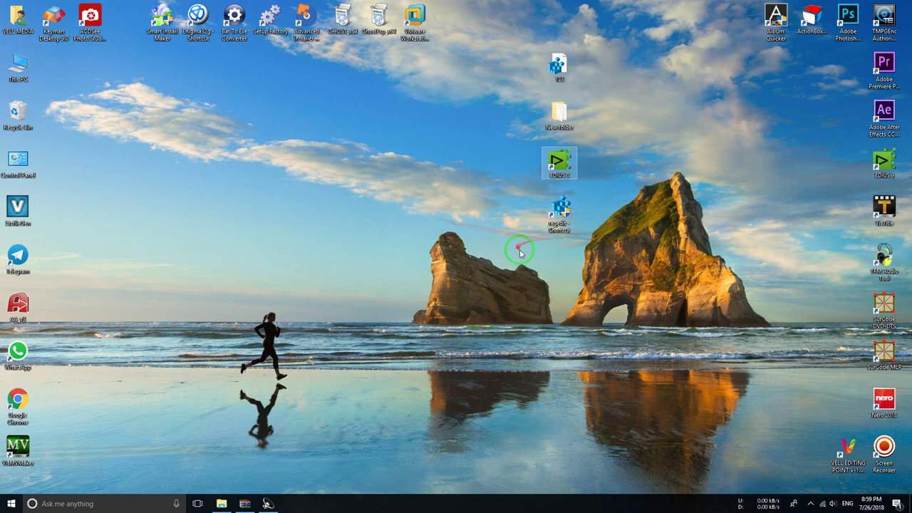
# - Launch EDIUS 8 from its desktop shortcut to view the splash screen, and close the Start Project dialog
pyautogui.doubleClick(560, 161)
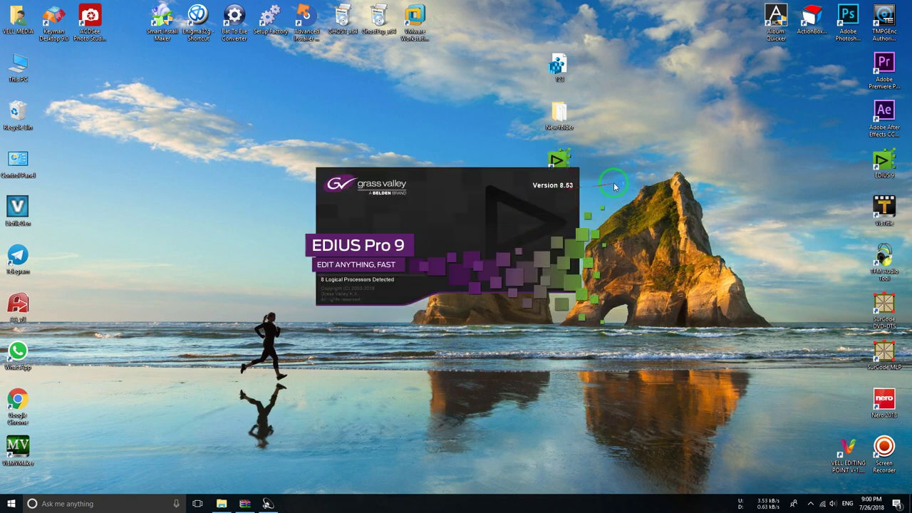
pyautogui.rightClick(654, 188)
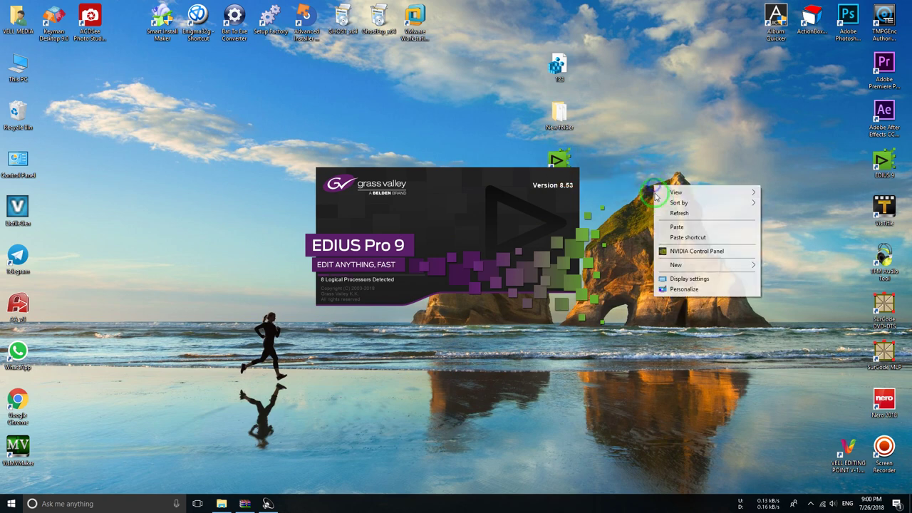
pyautogui.click(679, 213)
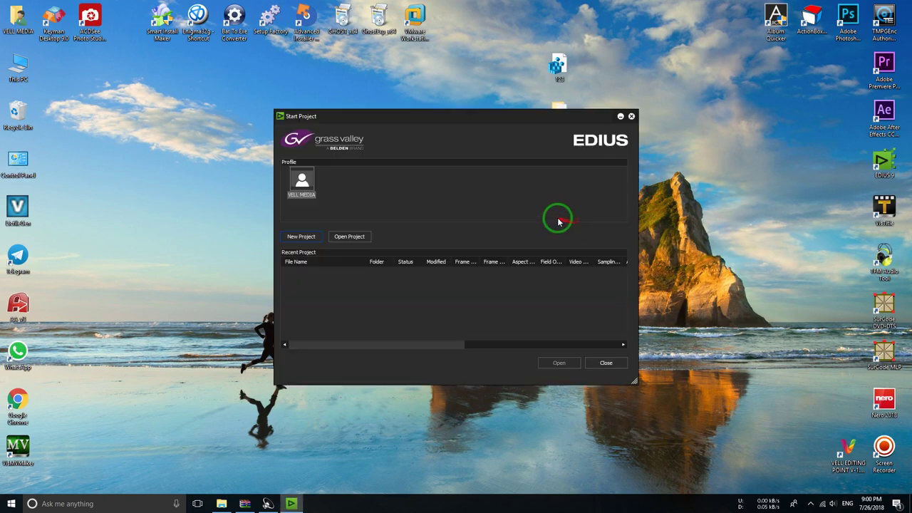
pyautogui.click(630, 115)
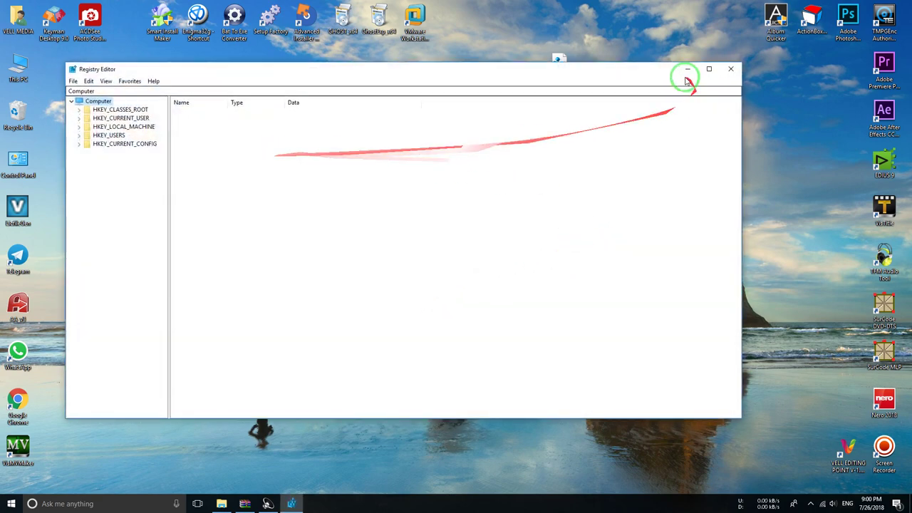
# - Close the Registry Editor, and search Windows for regedit to view its launch options
pyautogui.click(725, 75)
pyautogui.click(10, 504)
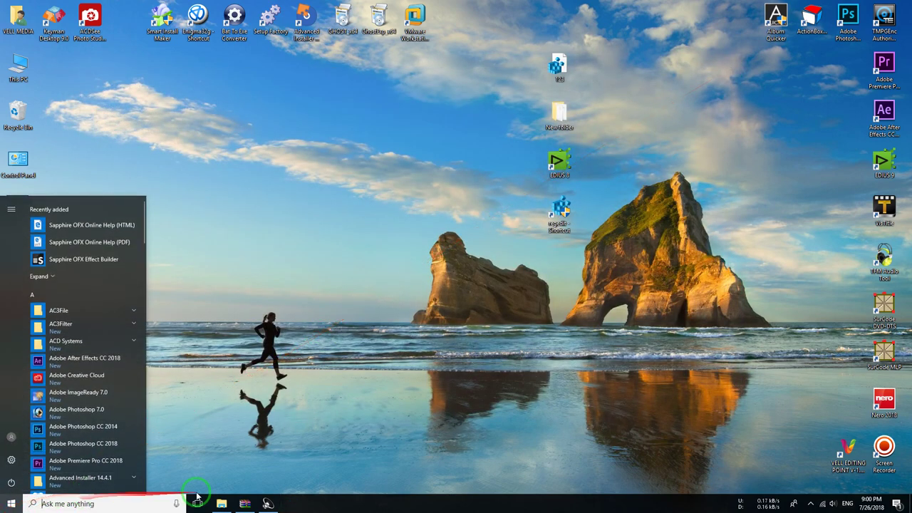
pyautogui.click(284, 292)
pyautogui.click(11, 503)
pyautogui.click(100, 500)
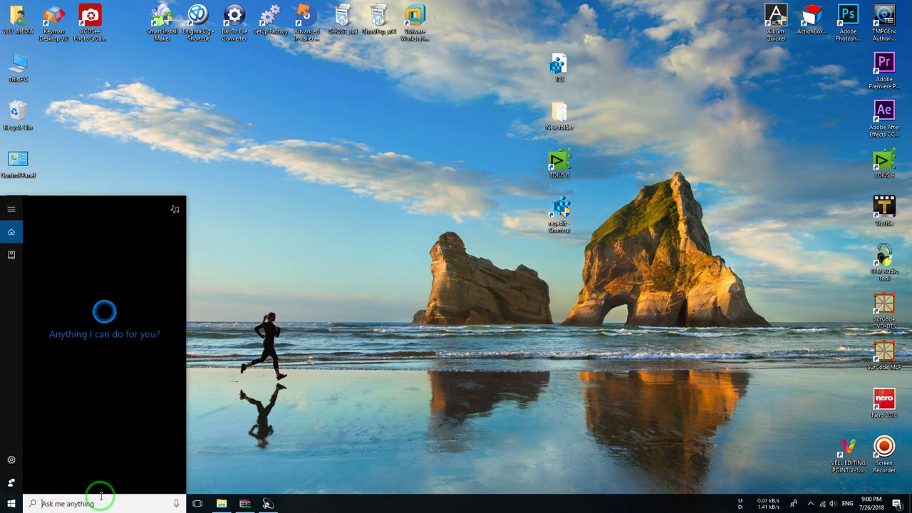
pyautogui.write('reg')
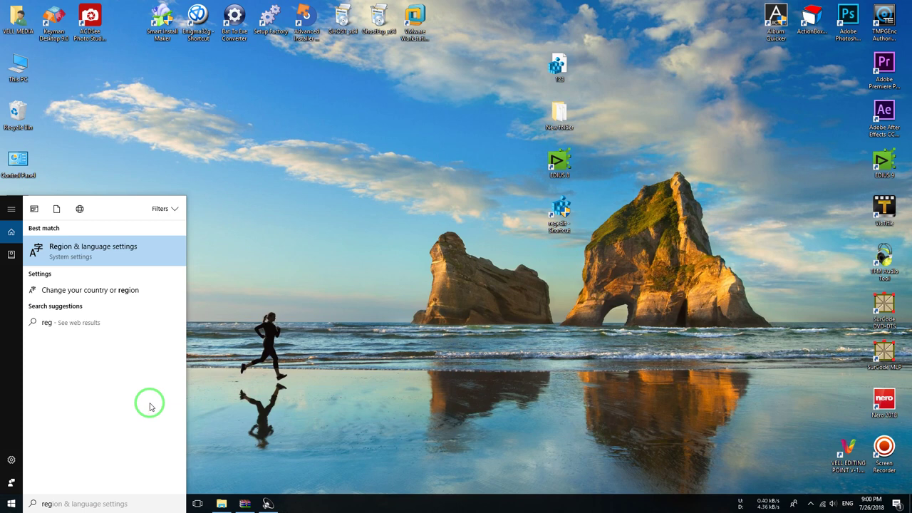
pyautogui.write('edit')
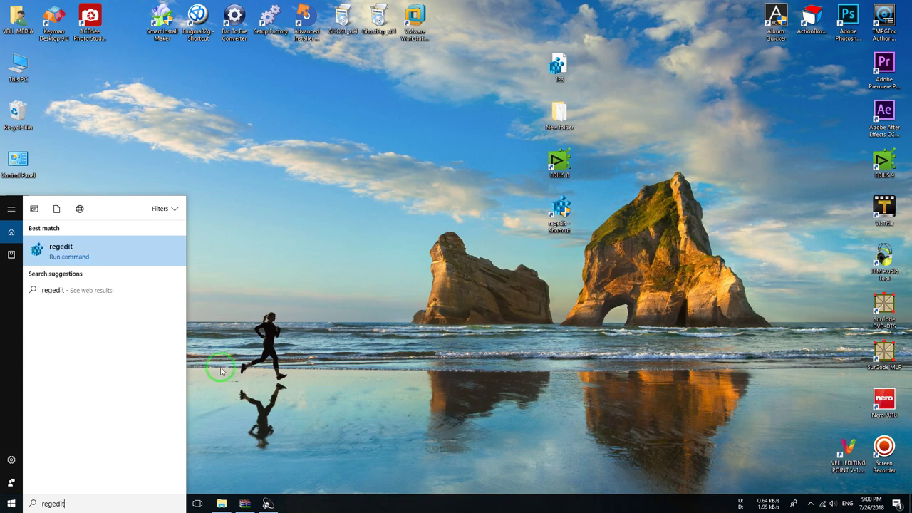
pyautogui.rightClick(77, 250)
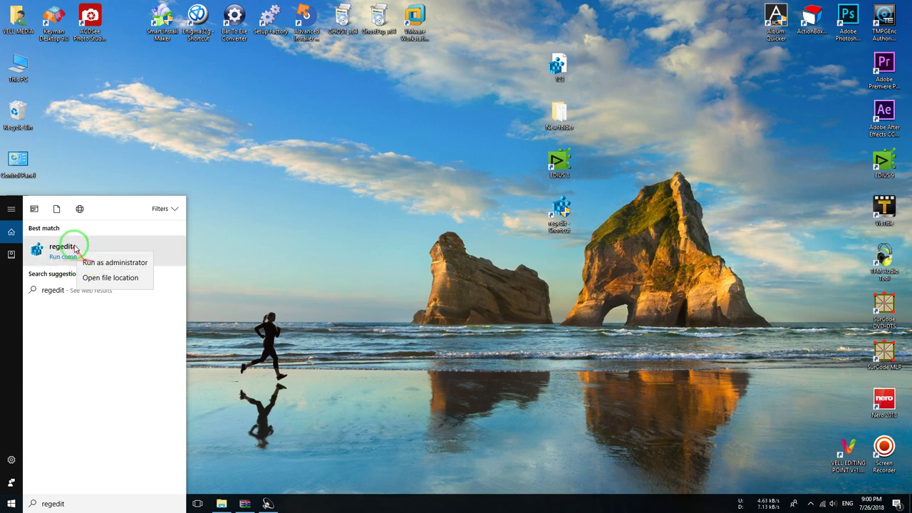
pyautogui.click(525, 254)
# - Open the Registry Editor from the regedit desktop shortcut and expand the HKEY_LOCAL_MACHINE\SOFTWARE\Grass Valley key
pyautogui.click(565, 208)
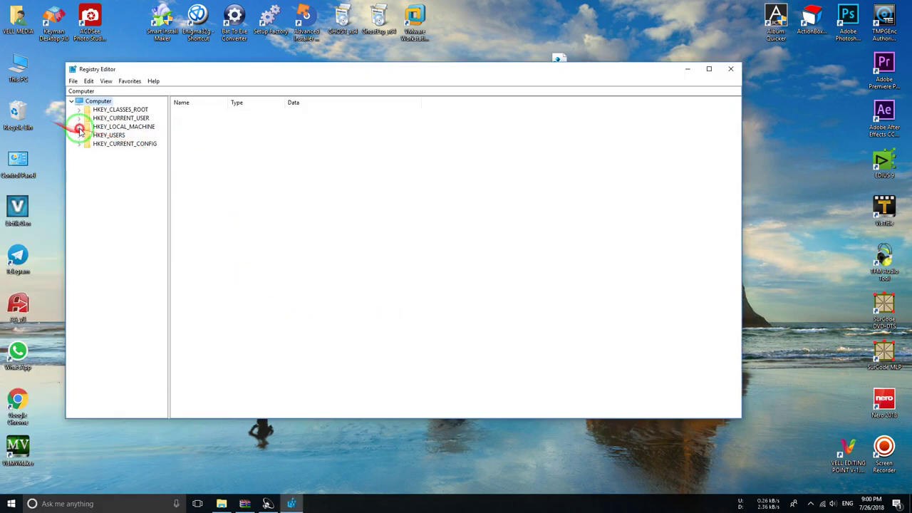
pyautogui.click(78, 126)
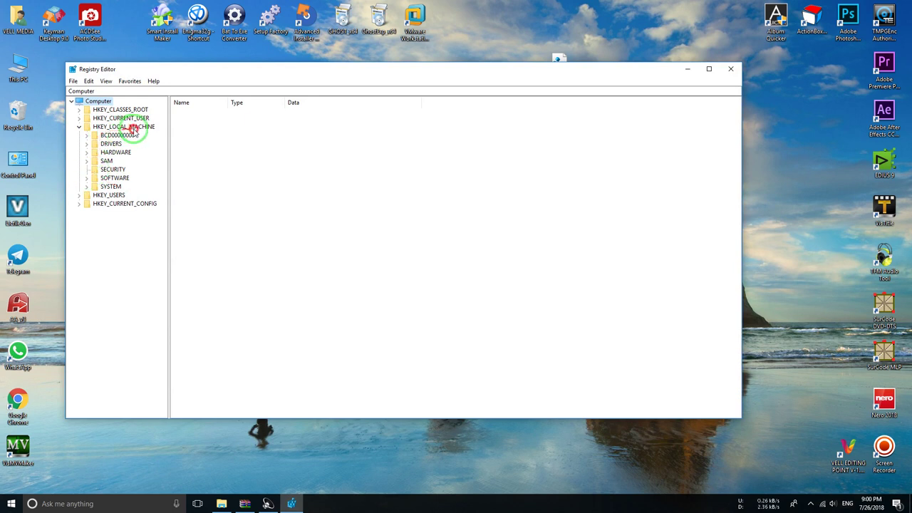
pyautogui.click(87, 178)
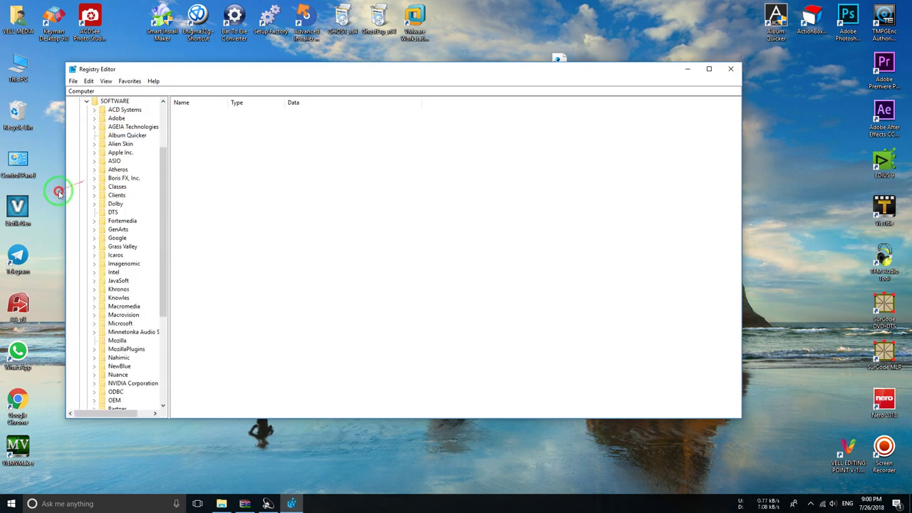
pyautogui.click(122, 247)
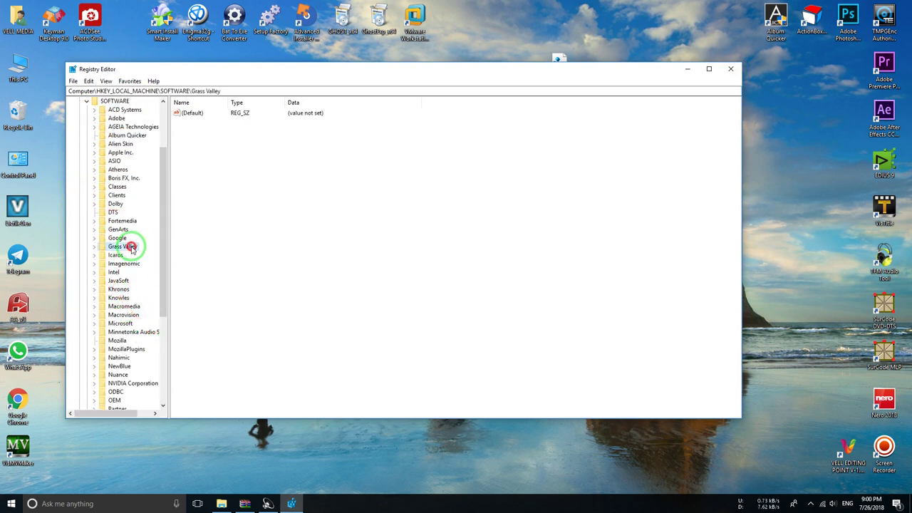
pyautogui.rightClick(130, 248)
pyautogui.click(92, 248)
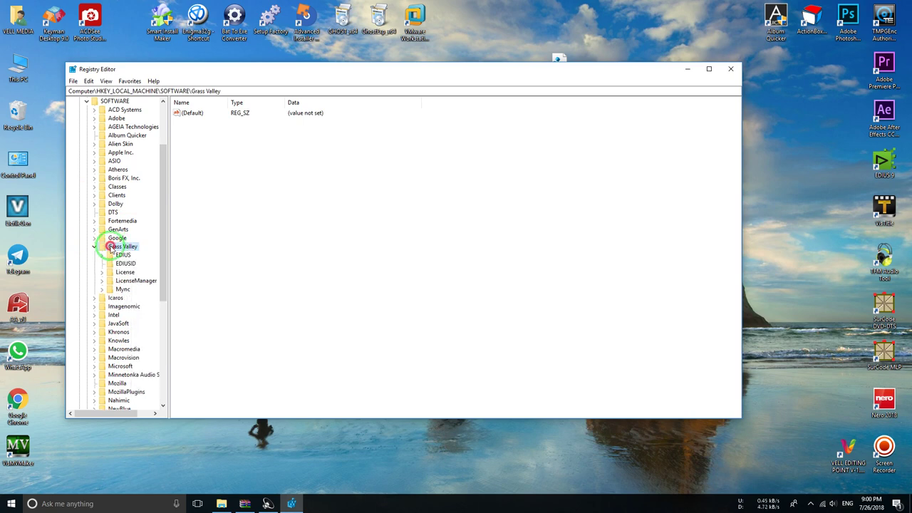
# - Export the Grass Valley key as a registration file named 12315 on the desktop
pyautogui.rightClick(112, 247)
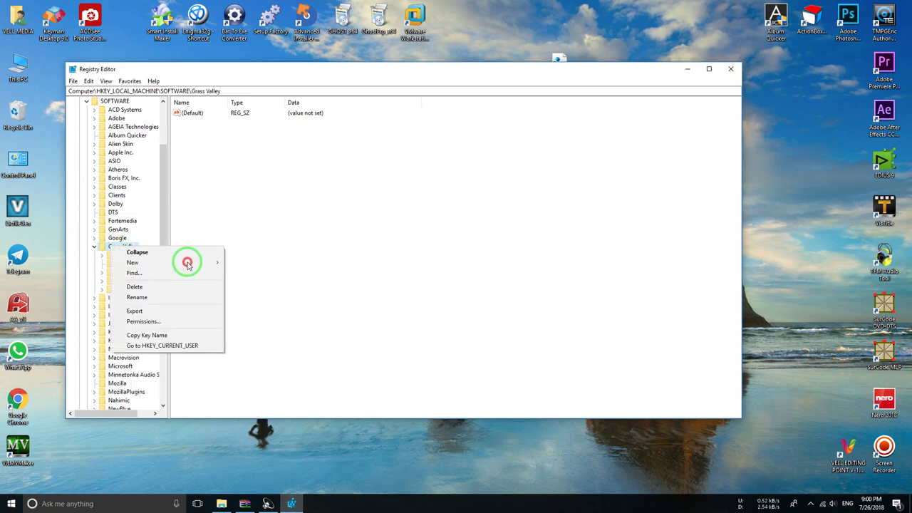
pyautogui.click(173, 318)
pyautogui.click(95, 163)
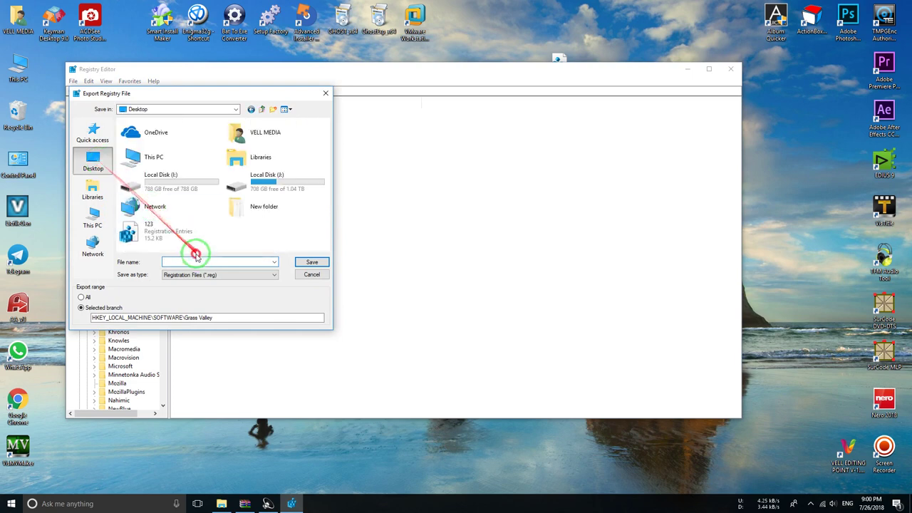
pyautogui.click(197, 262)
pyautogui.write('12315')
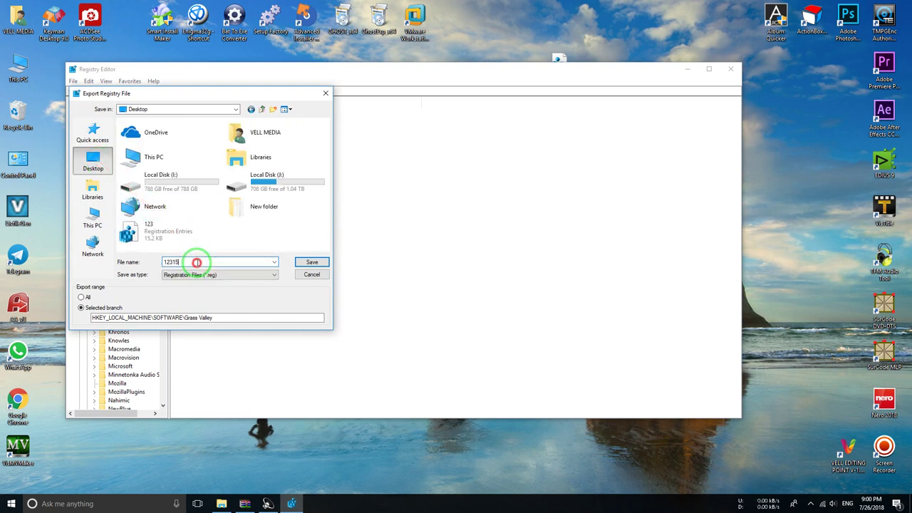
pyautogui.press('Return')
# - Close the Registry Editor and move the exported 12315 file to an empty area in the middle of the desktop
pyautogui.click(736, 67)
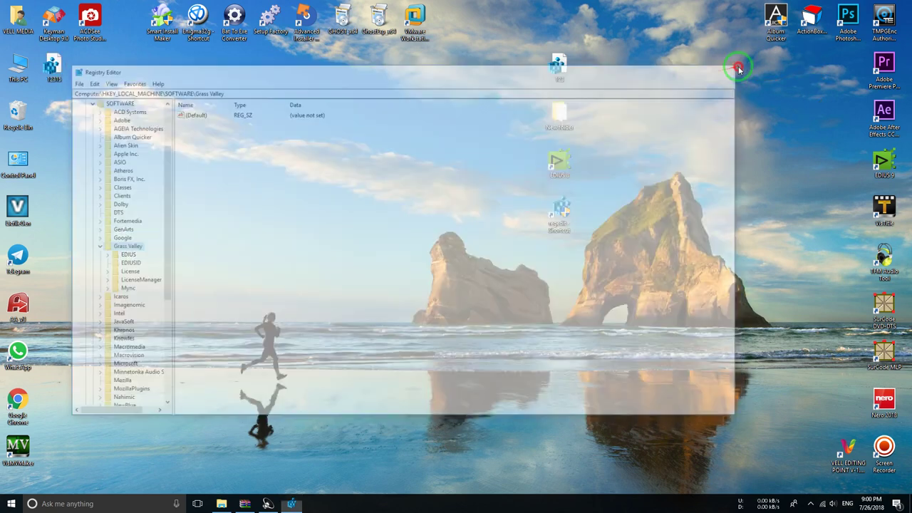
pyautogui.moveTo(52, 64); pyautogui.dragTo(354, 262)
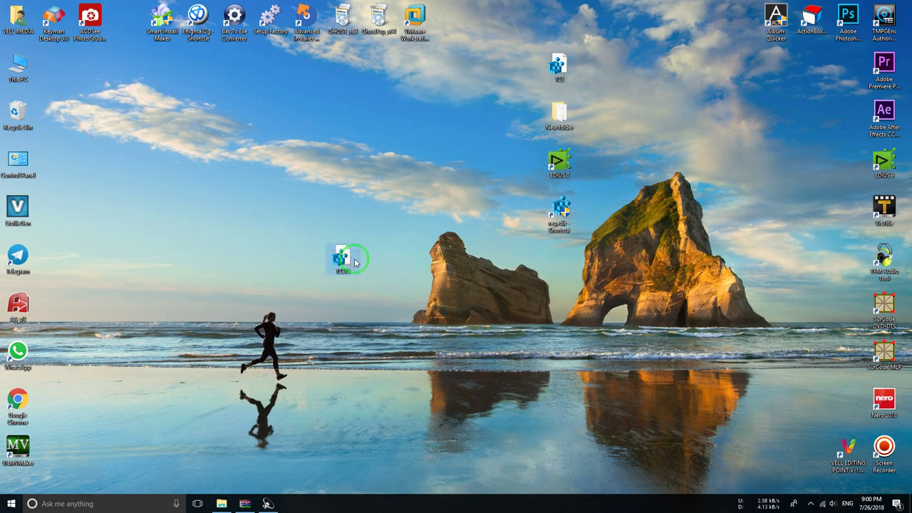
# - Open the 12315 registration file for editing and examine its EDIUS 8.00 and 9.00 installation and edition entries
pyautogui.rightClick(343, 262)
pyautogui.click(367, 275)
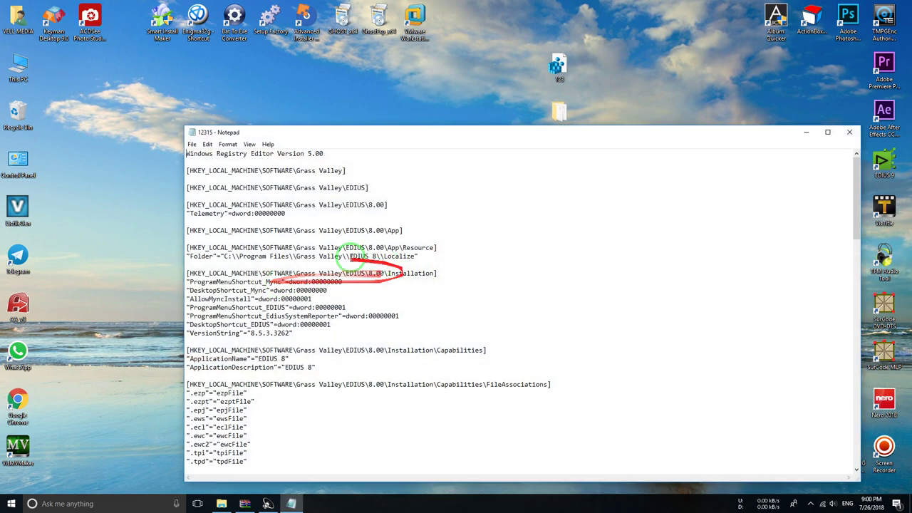
pyautogui.scroll(-10, 336, 295)
pyautogui.scroll(7, 347, 324)
pyautogui.scroll(-4, 348, 327)
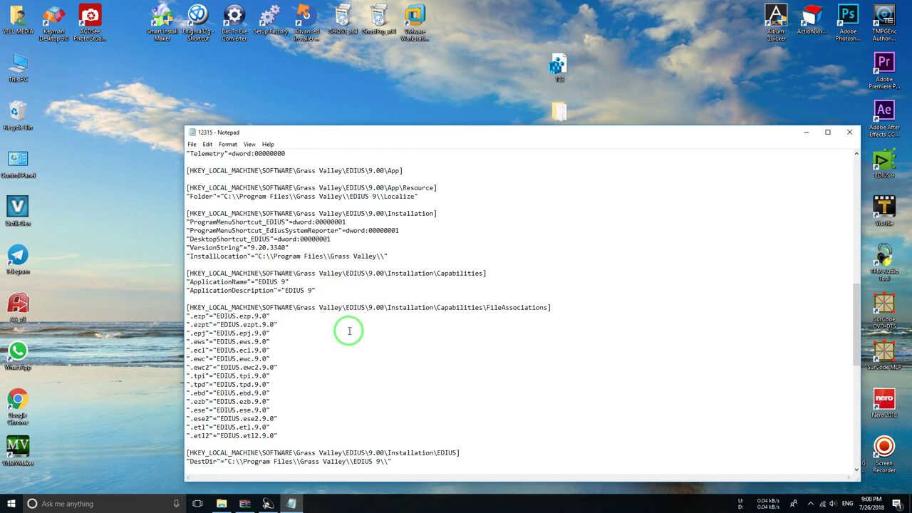
pyautogui.scroll(-8, 306, 373)
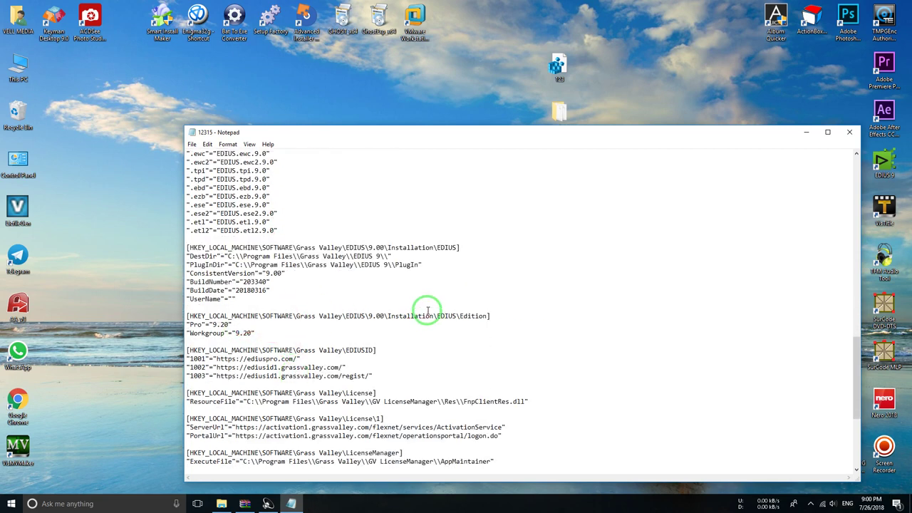
pyautogui.scroll(9, 281, 331)
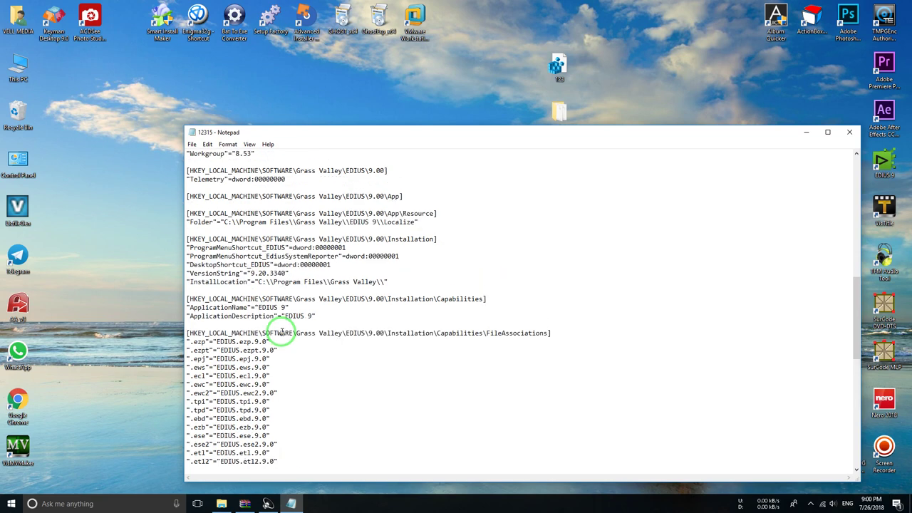
pyautogui.scroll(8, 306, 323)
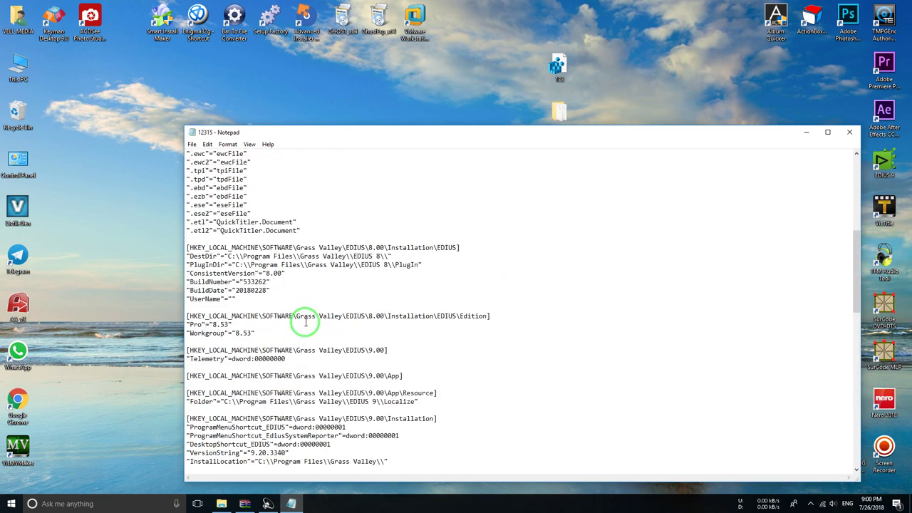
pyautogui.scroll(-6, 302, 326)
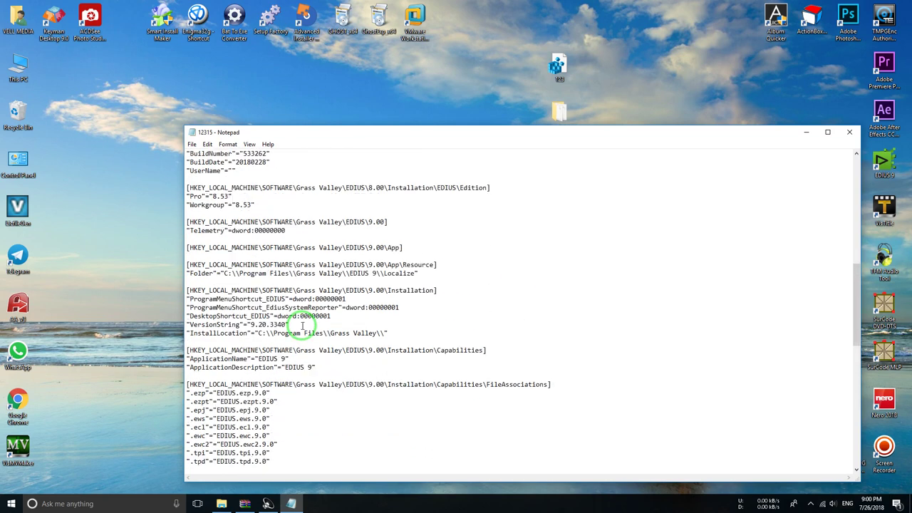
pyautogui.scroll(-10, 464, 371)
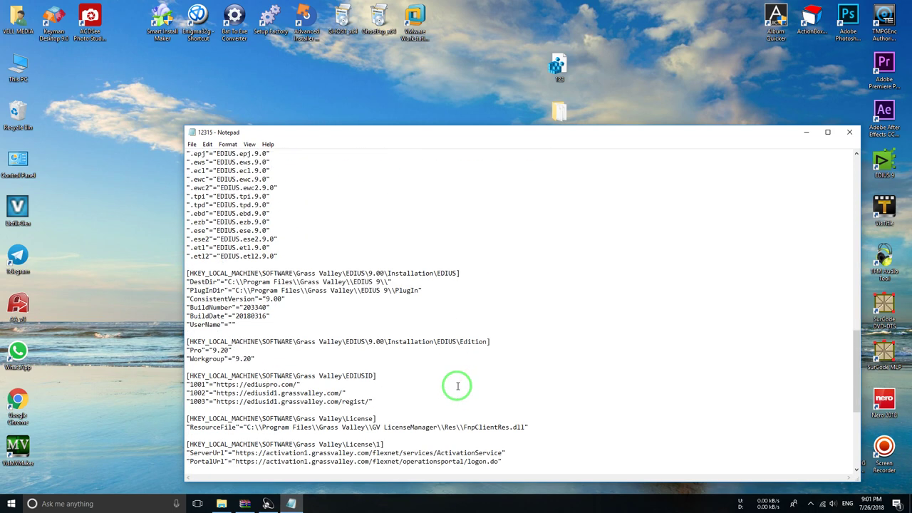
# - Set the Pro and Workgroup values under EDIUS\8.00\Installation\EDIUS\Edition to 9.20
pyautogui.scroll(4, 457, 386)
pyautogui.scroll(4, 458, 386)
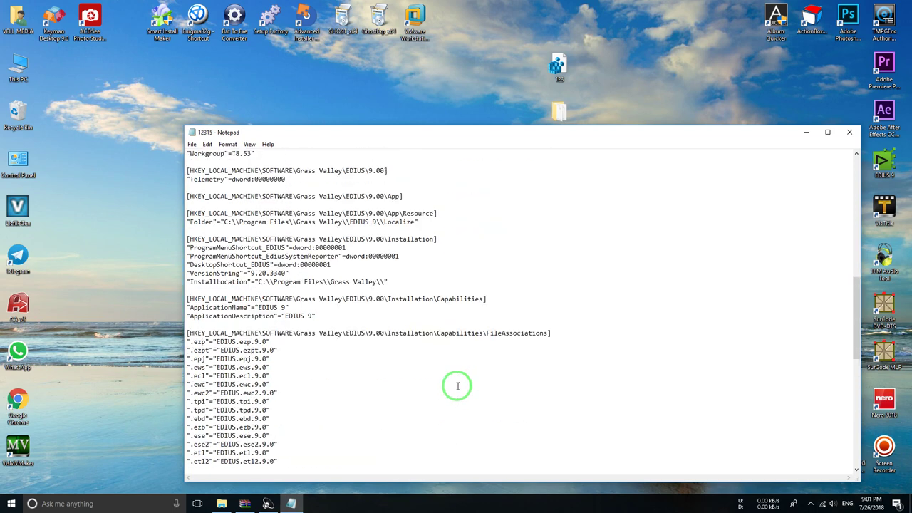
pyautogui.scroll(3, 458, 387)
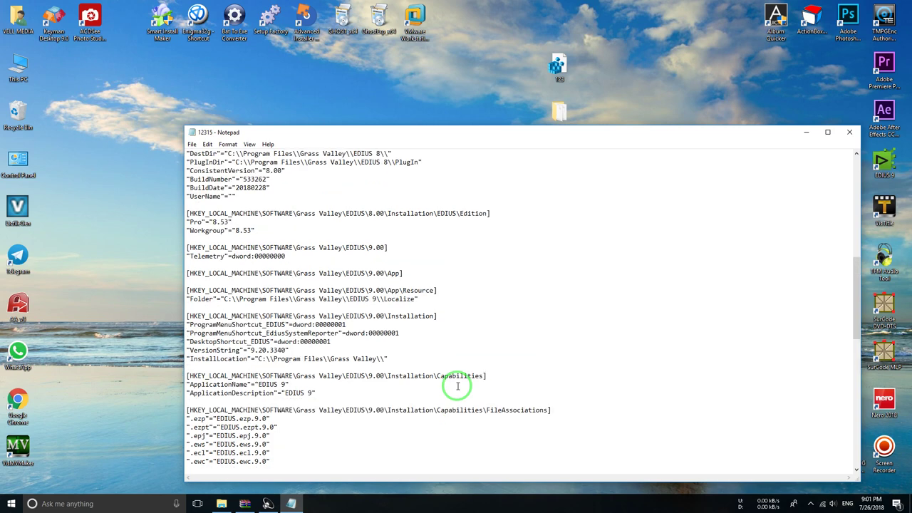
pyautogui.scroll(3, 458, 387)
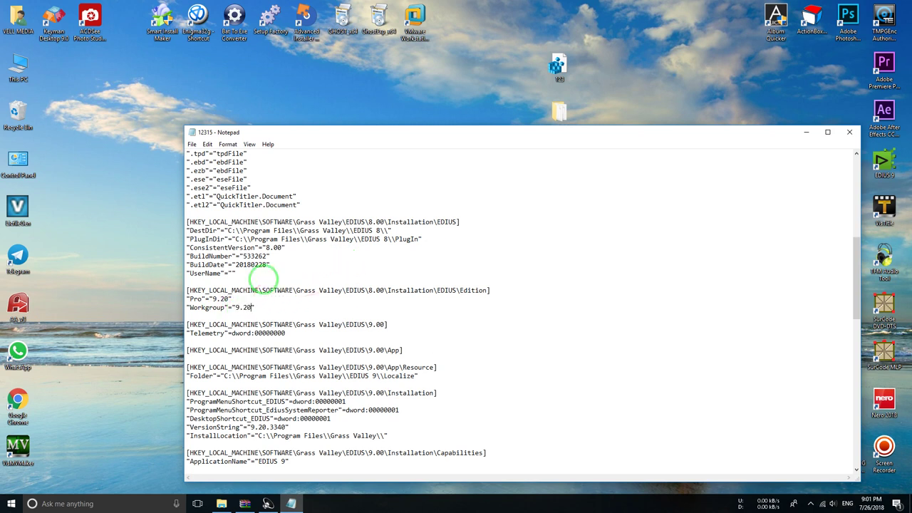
# - Set the Pro and Workgroup values under EDIUS\9.00\Installation\EDIUS\Edition to 10.0, and save and close the file
pyautogui.scroll(-12, 419, 365)
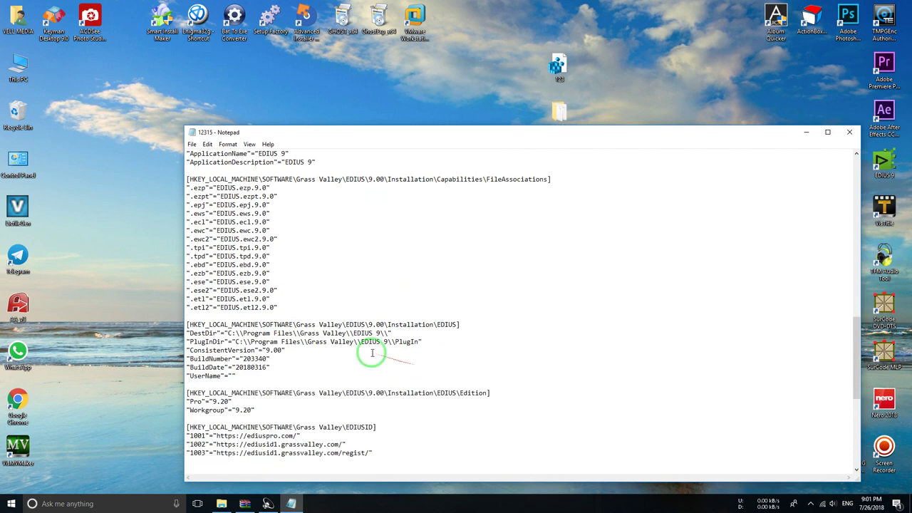
pyautogui.scroll(-3, 372, 353)
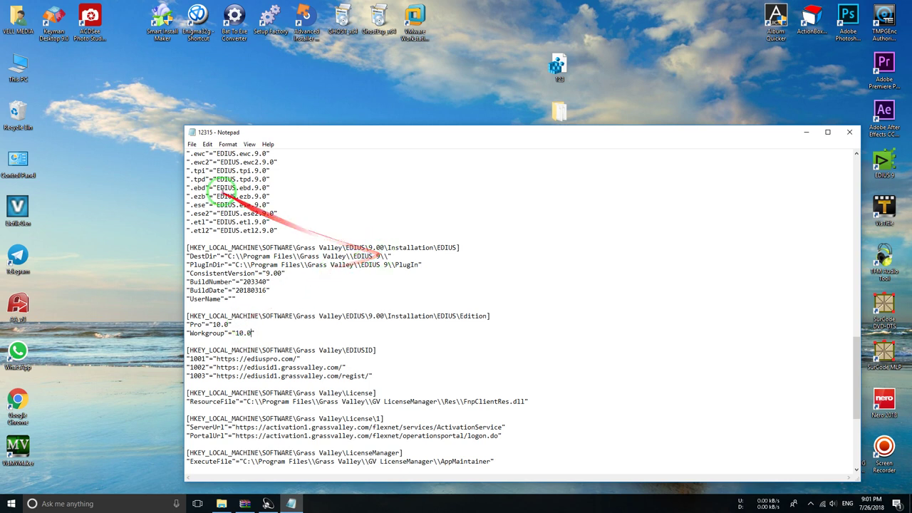
pyautogui.click(193, 144)
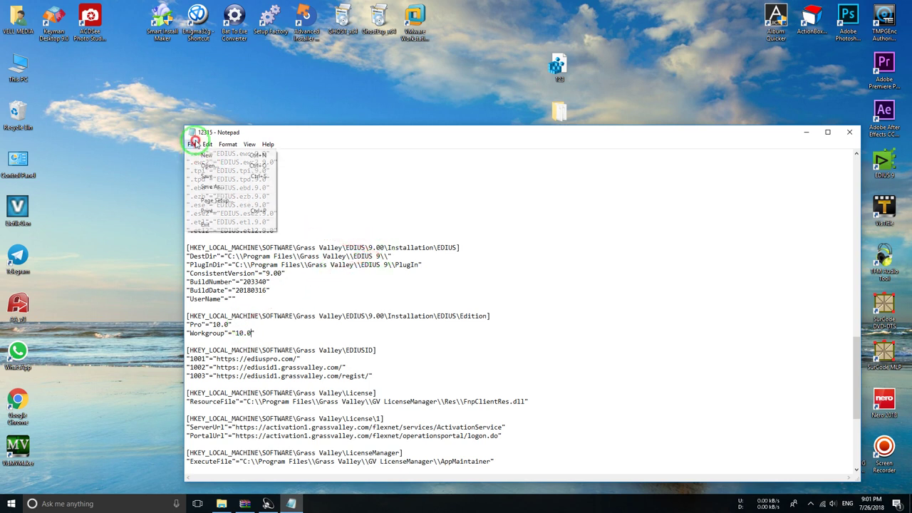
pyautogui.click(208, 176)
pyautogui.click(849, 132)
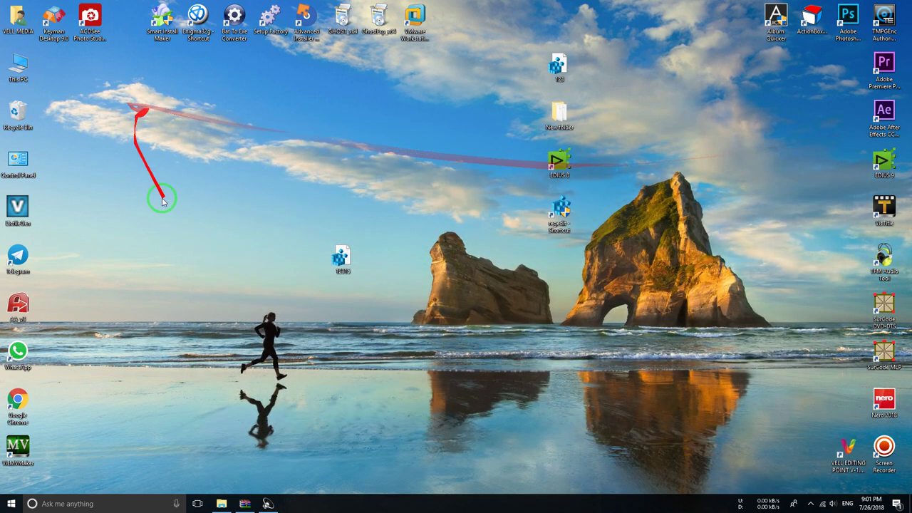
# - Merge the edited 12315 registration file from the desktop into the Windows registry
pyautogui.click(344, 260)
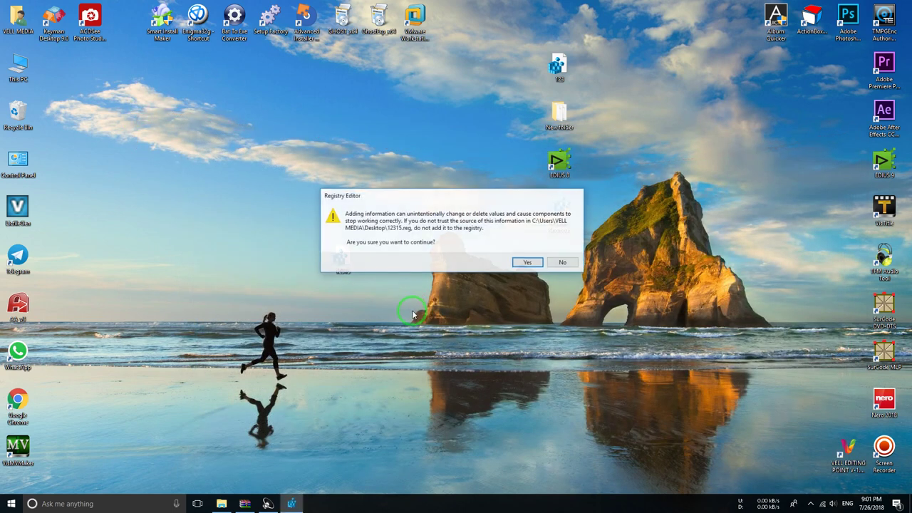
pyautogui.click(529, 261)
pyautogui.click(563, 253)
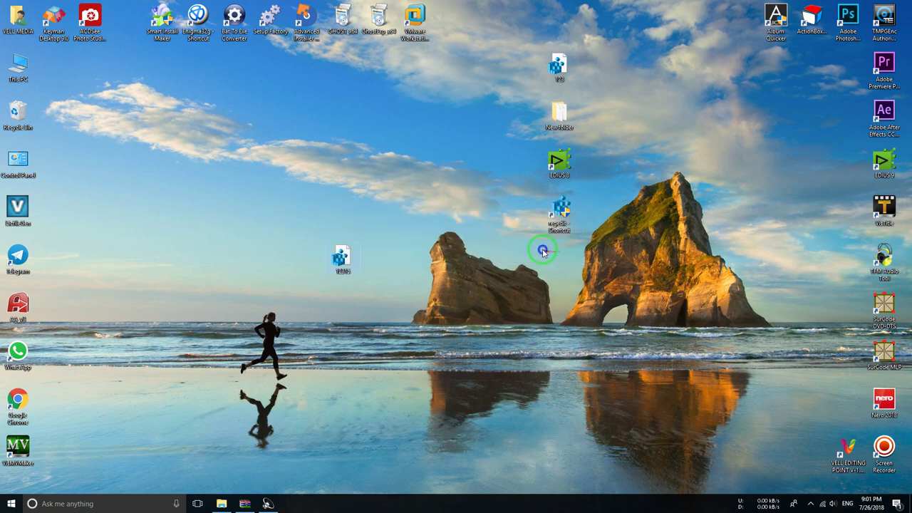
# - Launch EDIUS 8 from its desktop shortcut and open a new project
pyautogui.rightClick(545, 246)
pyautogui.click(559, 168)
pyautogui.doubleClick(559, 163)
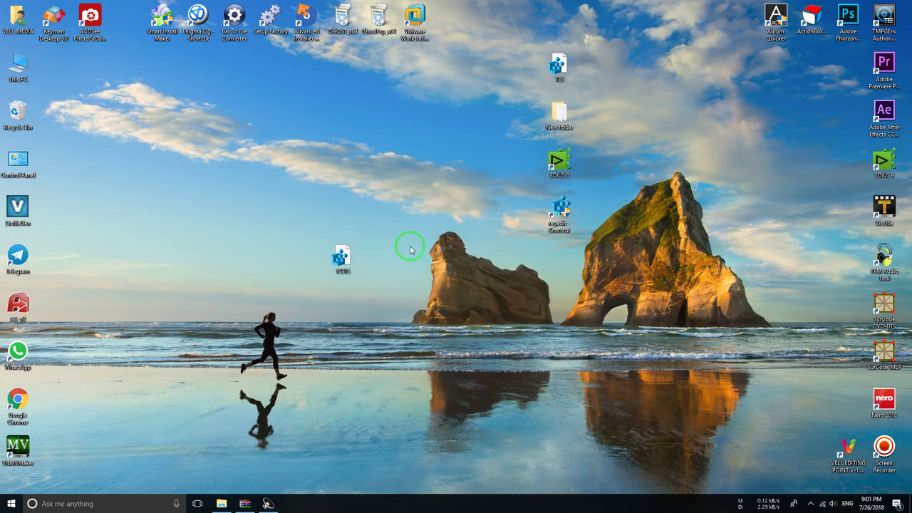
pyautogui.click(300, 236)
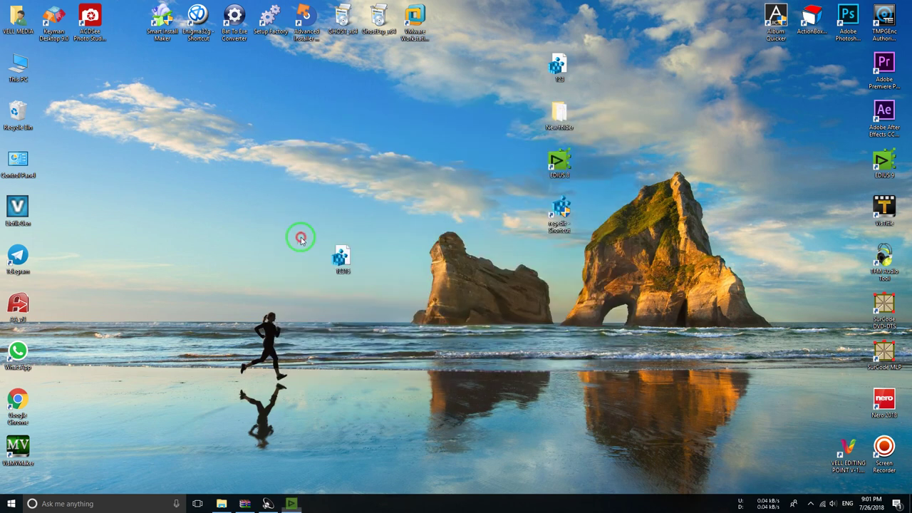
pyautogui.doubleClick(339, 300)
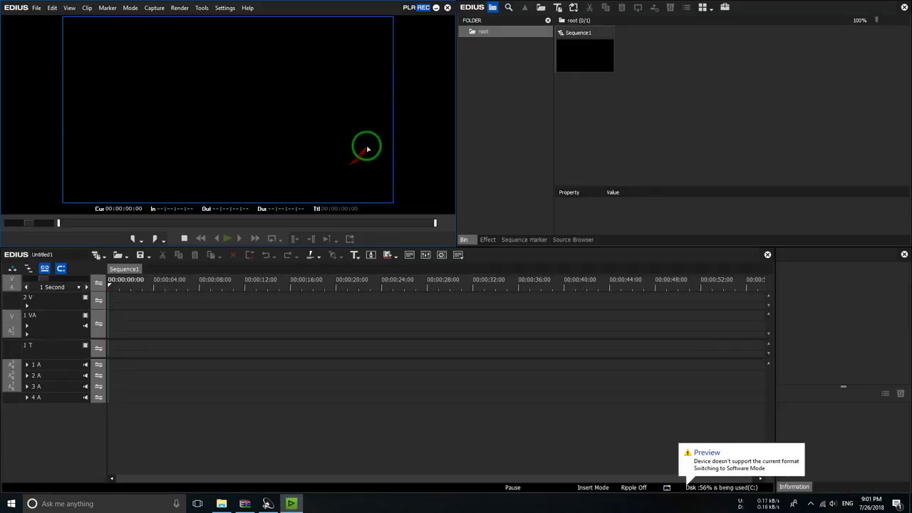
# - View the EDIUS version information with its plug-in and file version details, and close both windows
pyautogui.click(248, 7)
pyautogui.click(283, 124)
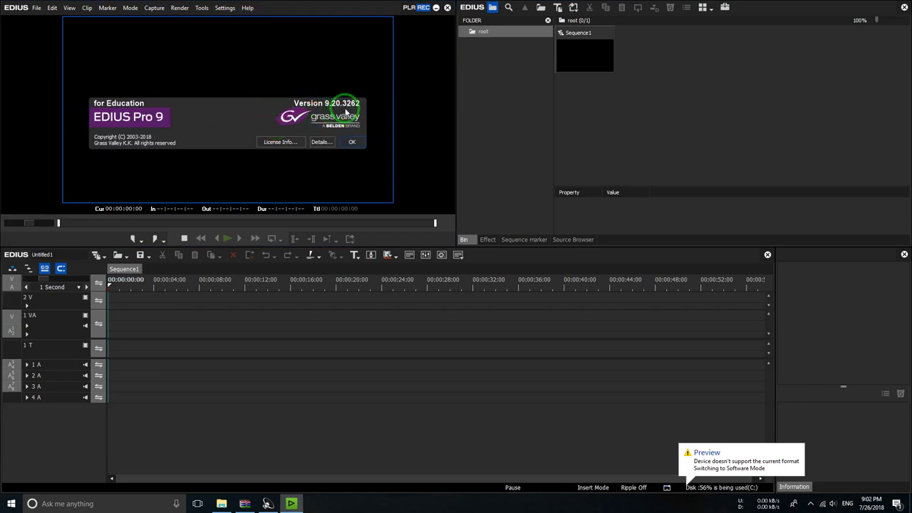
pyautogui.click(321, 142)
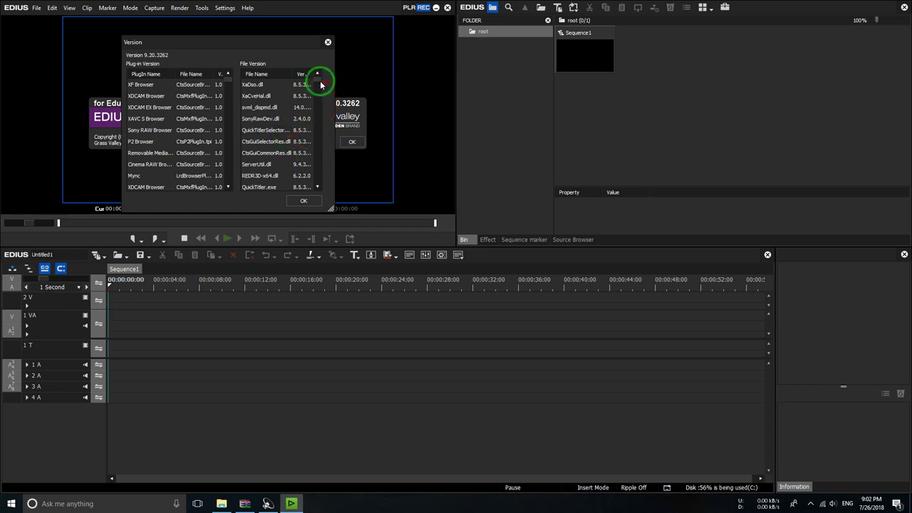
pyautogui.click(327, 43)
pyautogui.click(347, 139)
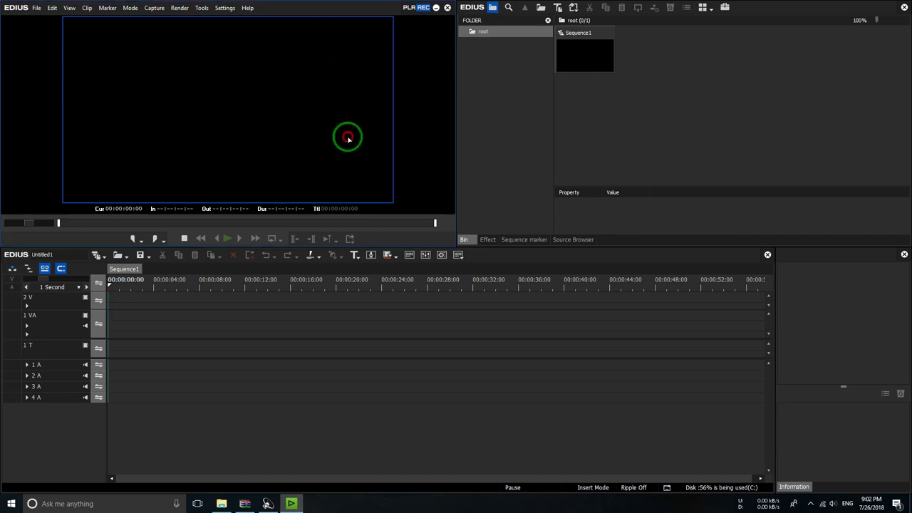
pyautogui.click(36, 8)
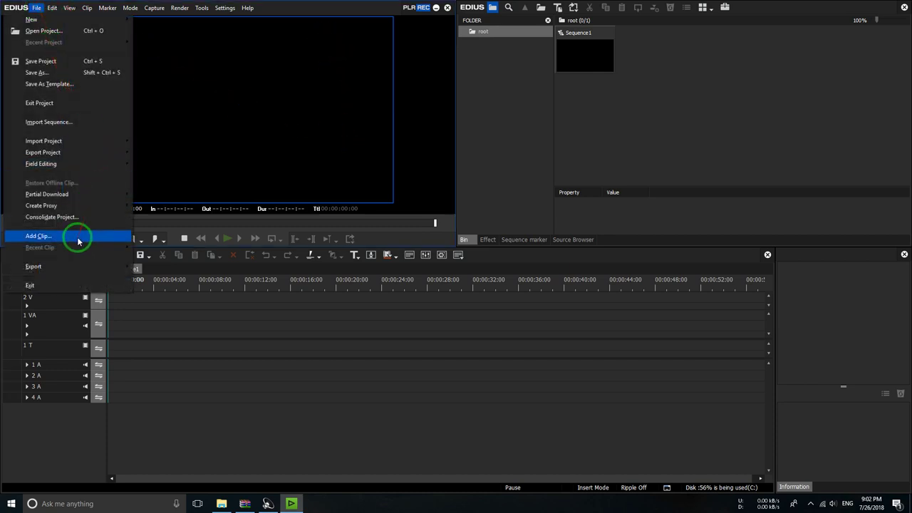
pyautogui.click(258, 366)
pyautogui.rightClick(198, 326)
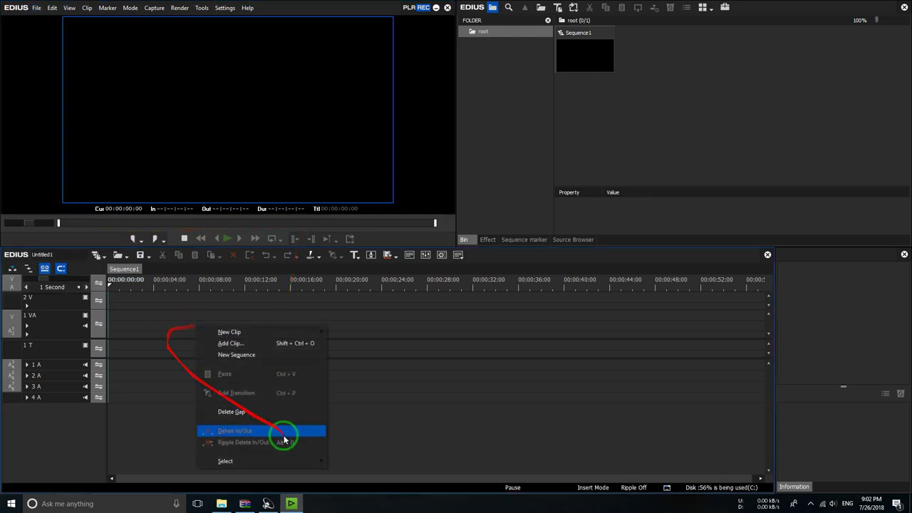
pyautogui.click(137, 312)
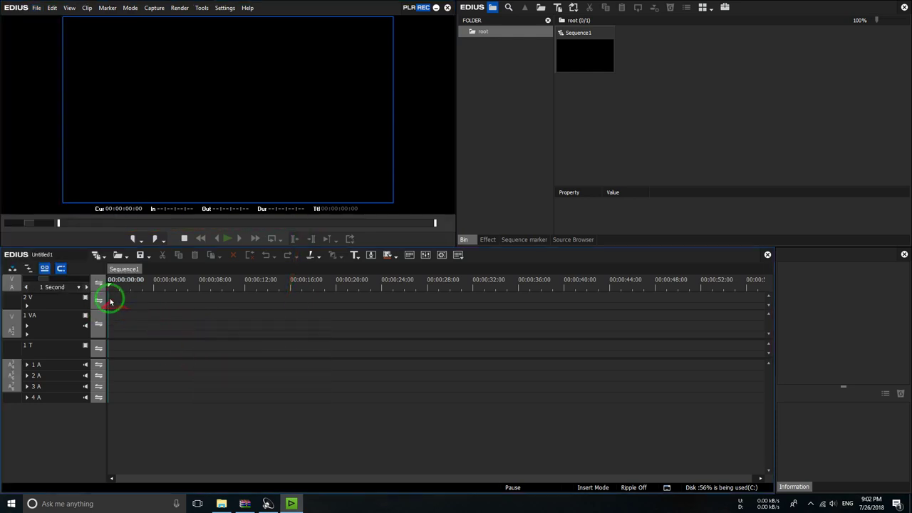
# - Add a red Color Matte clip at the start of track 2 V and extend its duration to about 00:00:13:17
pyautogui.rightClick(111, 303)
pyautogui.moveTo(208, 307)
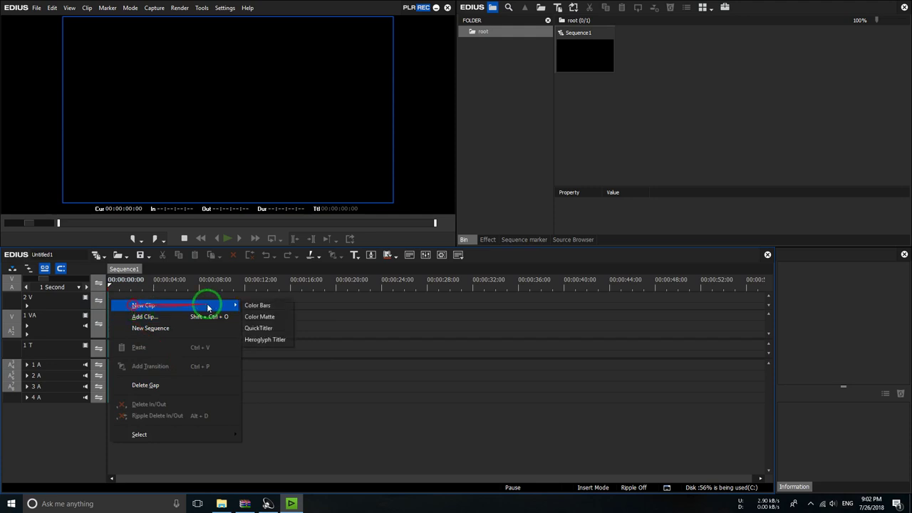
pyautogui.click(260, 316)
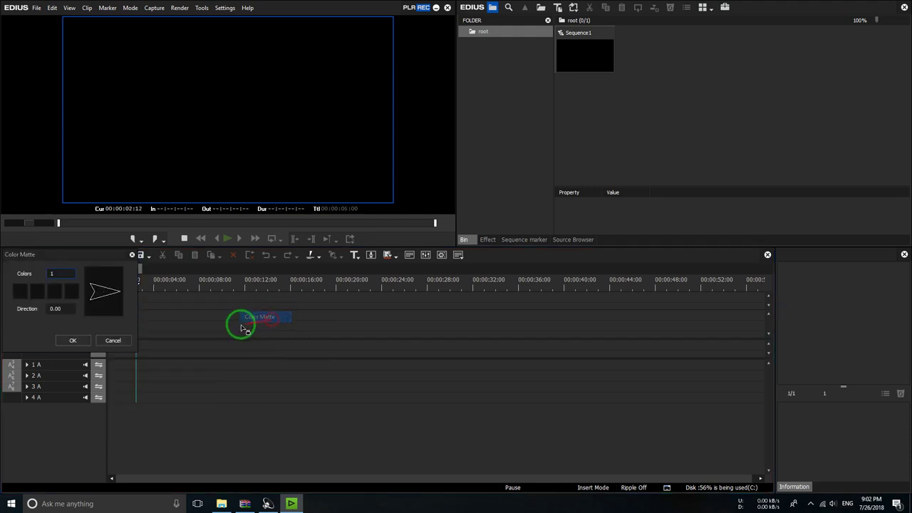
pyautogui.click(23, 292)
pyautogui.click(197, 406)
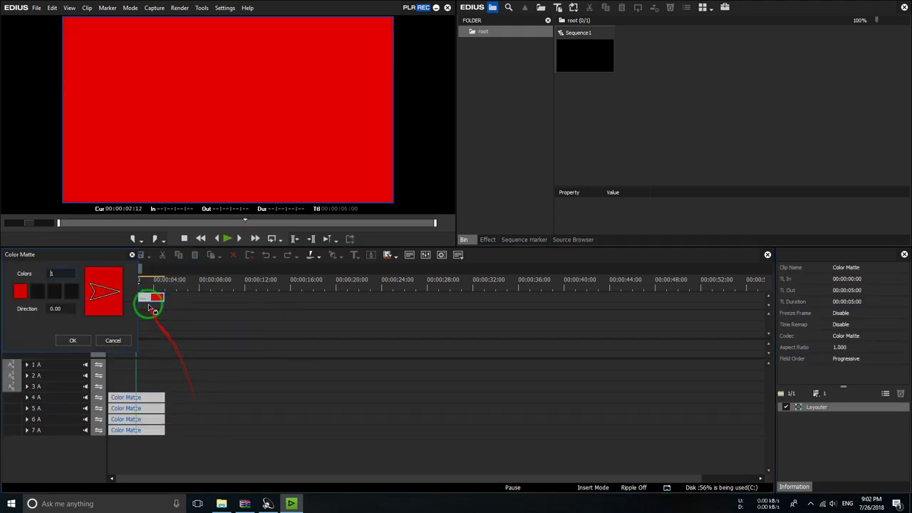
pyautogui.click(72, 339)
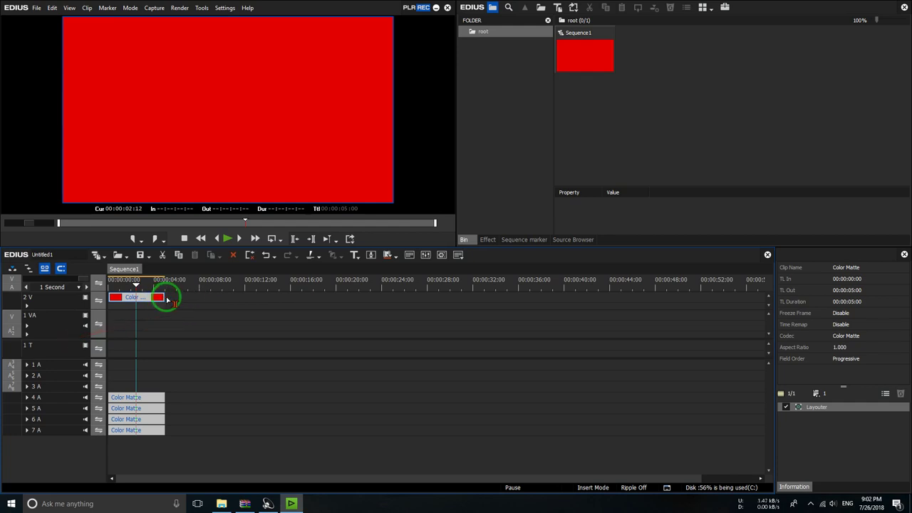
pyautogui.moveTo(168, 300); pyautogui.dragTo(265, 300)
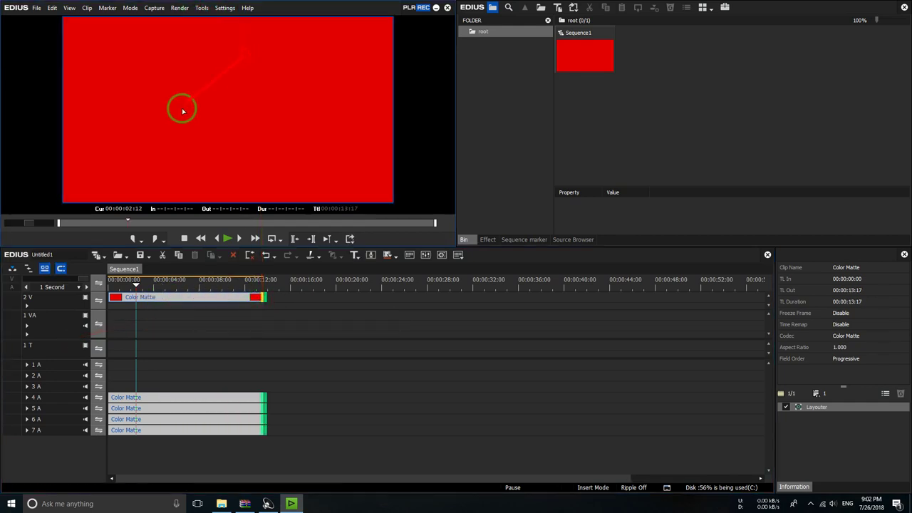
# - Recheck the EDIUS version information and its details with the clip on the timeline, and close them
pyautogui.click(246, 9)
pyautogui.click(256, 118)
pyautogui.click(321, 145)
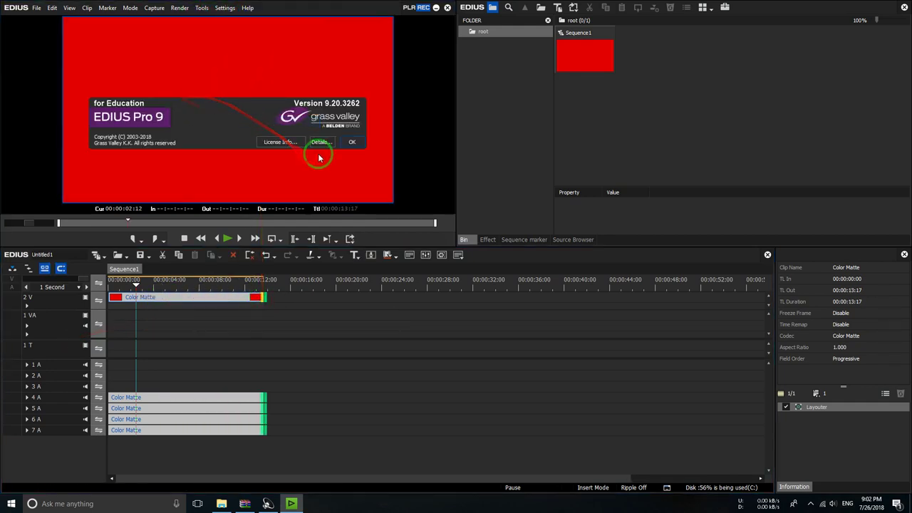
pyautogui.click(302, 200)
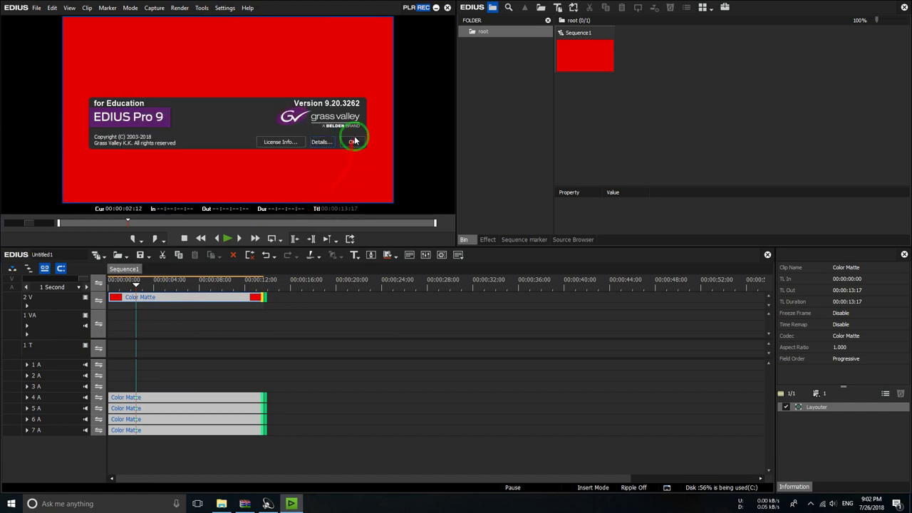
pyautogui.click(350, 143)
# - Move the timeline cursor to about 00:00:07:17 in the Color Matte clip and dismiss the Game bar prompt
pyautogui.click(196, 282)
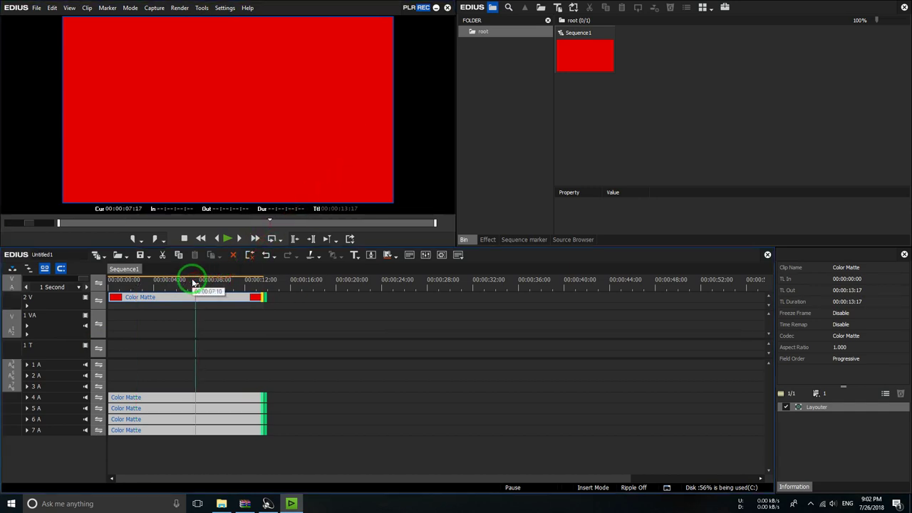
pyautogui.press('super+g')
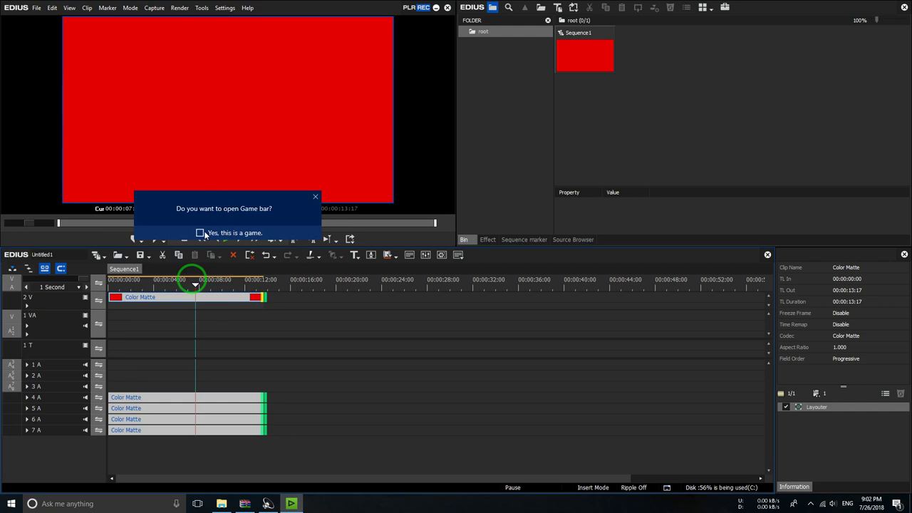
pyautogui.click(860, 473)
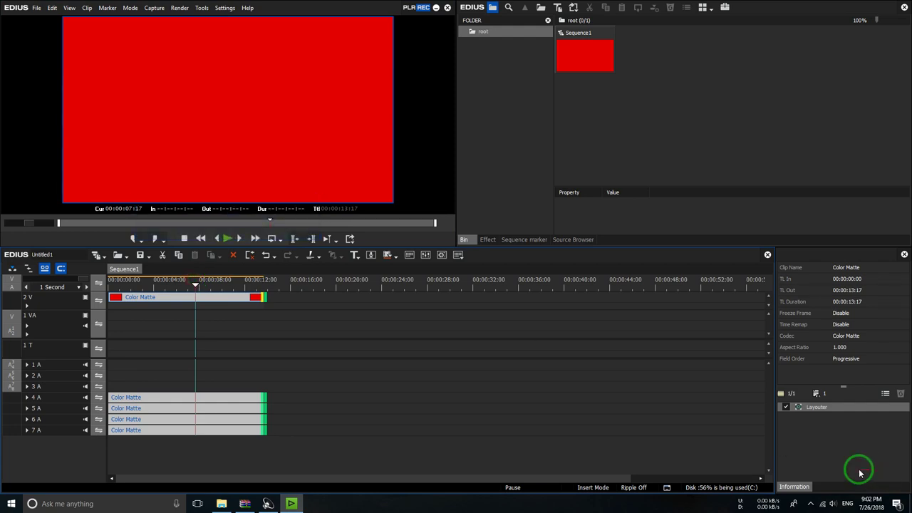
# - Exit Keyman Desktop 9.0 Pro running in the background and return to the EDIUS timeline
pyautogui.click(810, 505)
pyautogui.click(823, 446)
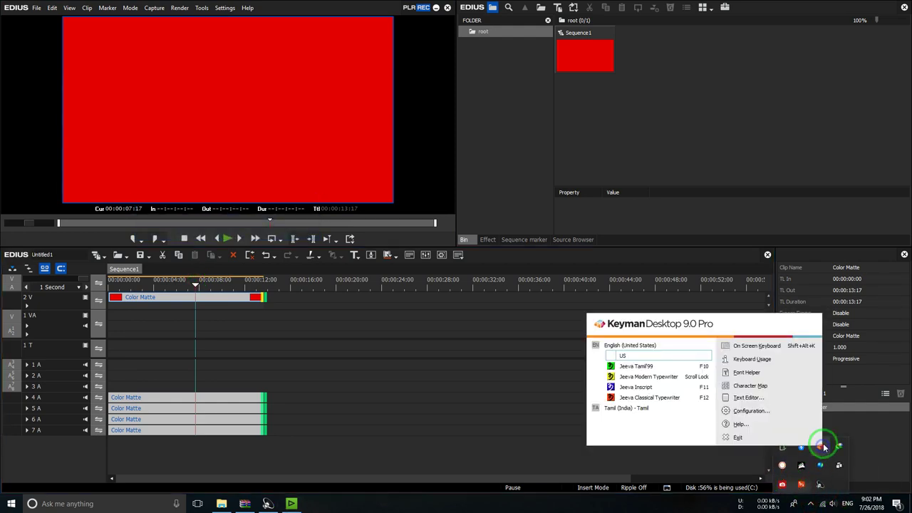
pyautogui.click(794, 436)
pyautogui.click(481, 316)
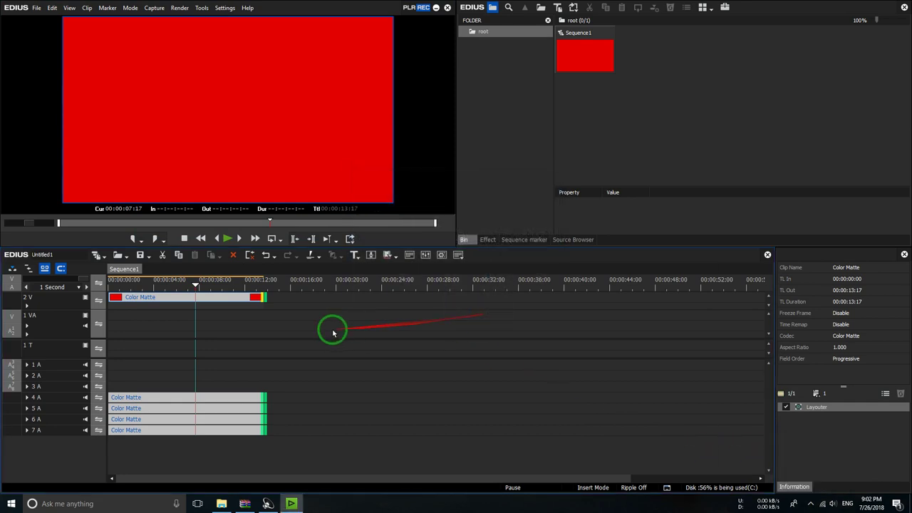
# - Move the timeline cursor to 00:00:06:00, view the H.264/AVC exporters in Print to File, and cancel without exporting
pyautogui.click(178, 287)
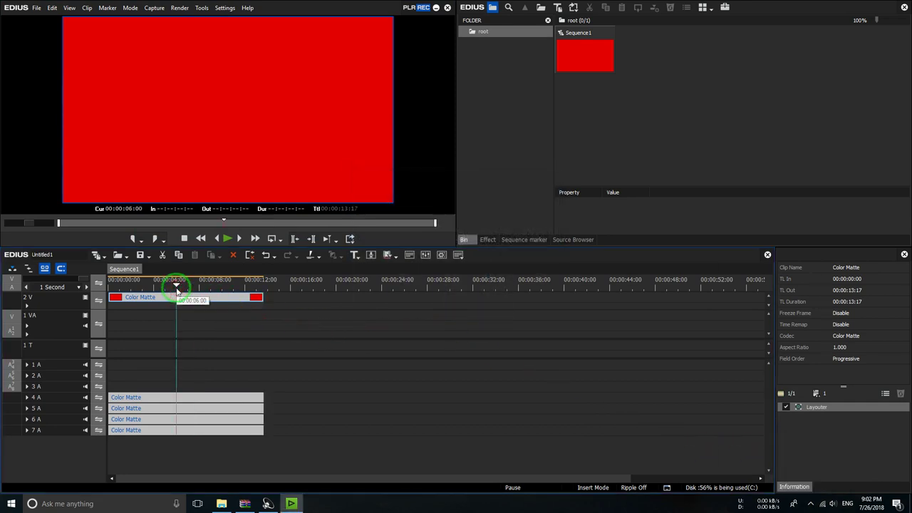
pyautogui.click(211, 255)
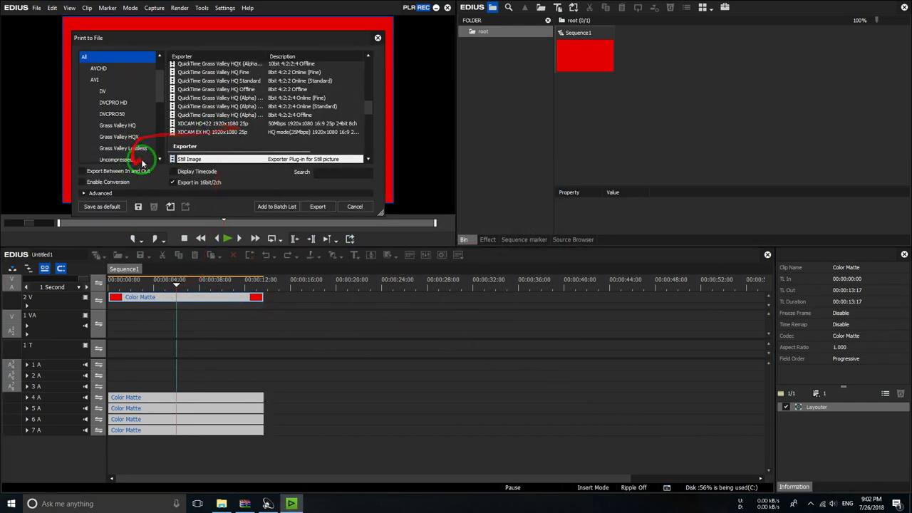
pyautogui.moveTo(159, 93); pyautogui.dragTo(165, 114)
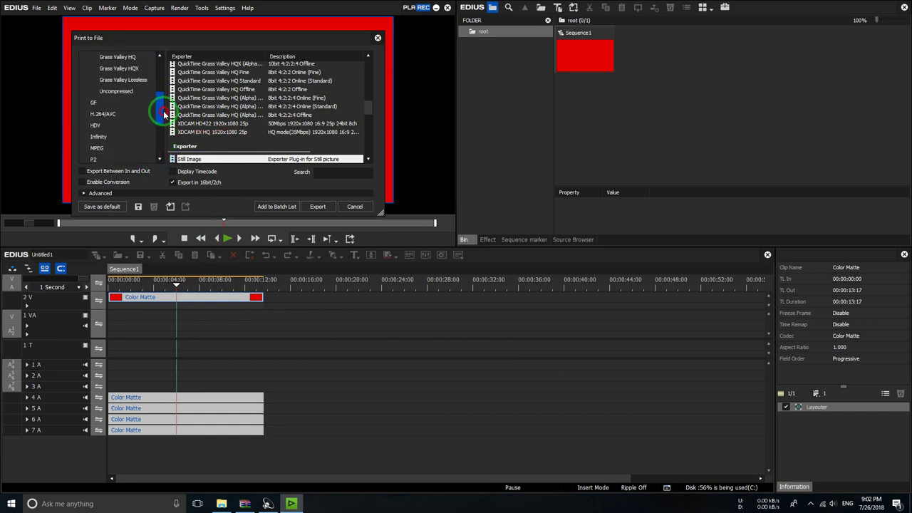
pyautogui.click(106, 114)
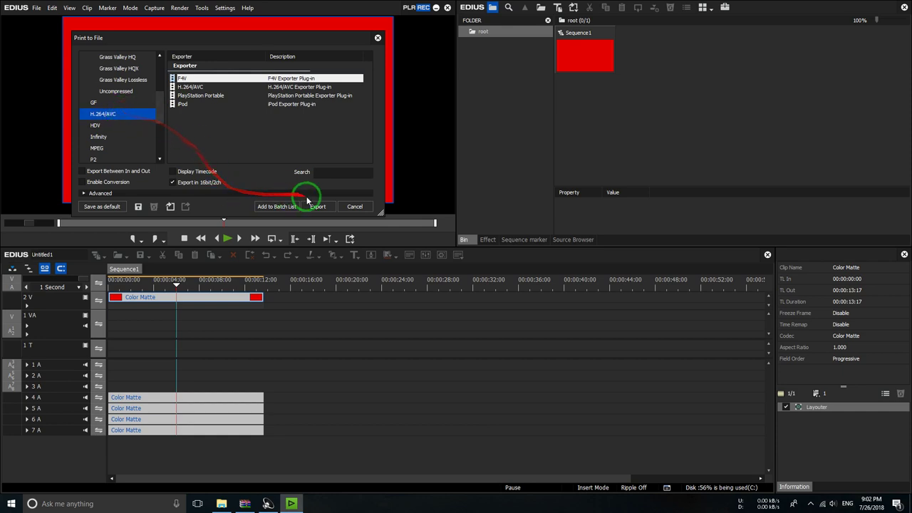
pyautogui.click(354, 206)
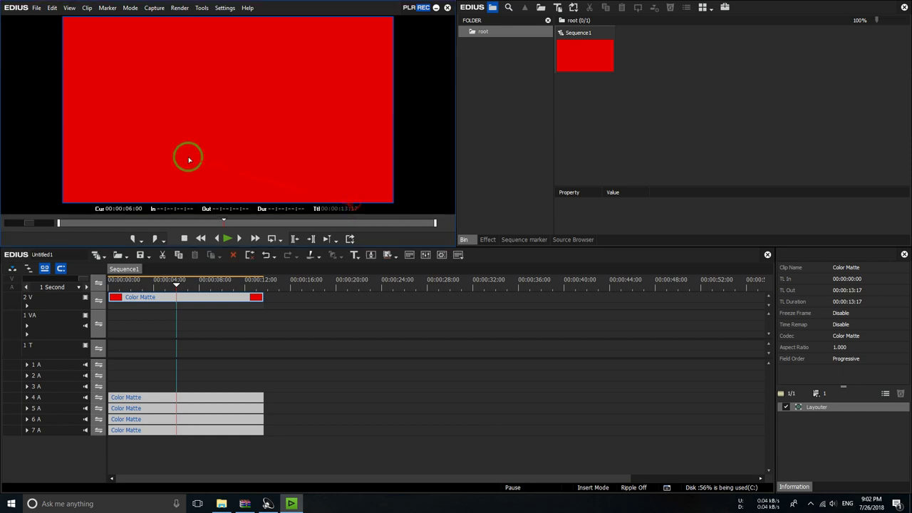
# - Close EDIUS and move the 12315 registry file toward the centre of the desktop
pyautogui.click(448, 9)
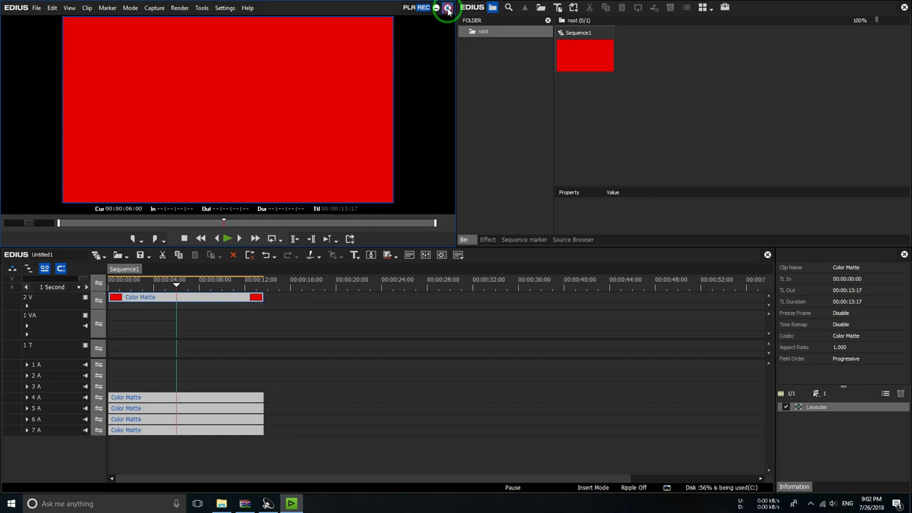
pyautogui.click(230, 142)
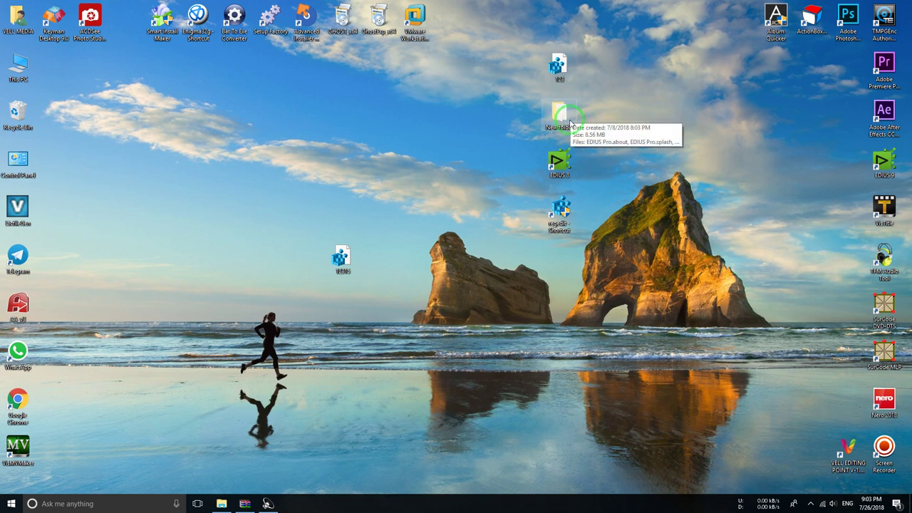
pyautogui.moveTo(431, 285); pyautogui.dragTo(445, 299)
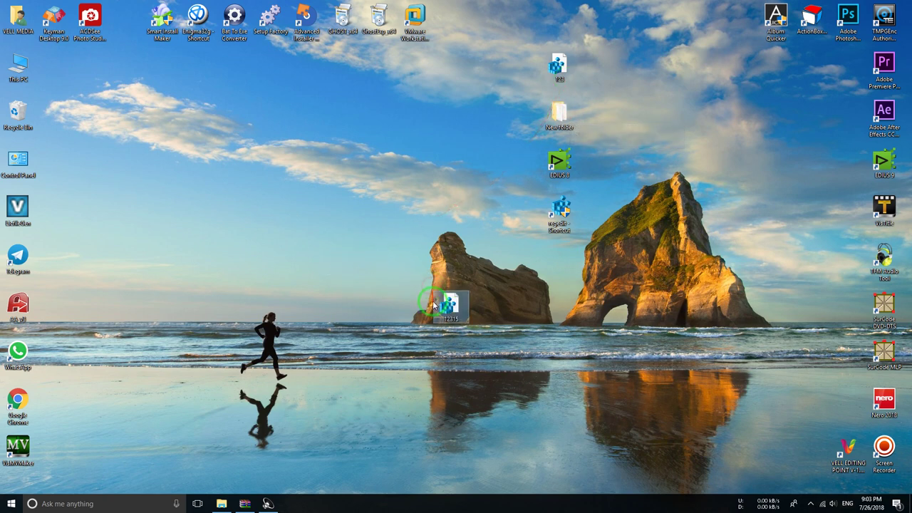
# - View the EDIUS Pro and EDIUS Workgroup about and splash files in New folder, close it, and refresh the desktop
pyautogui.doubleClick(559, 114)
pyautogui.moveTo(497, 256); pyautogui.dragTo(255, 77)
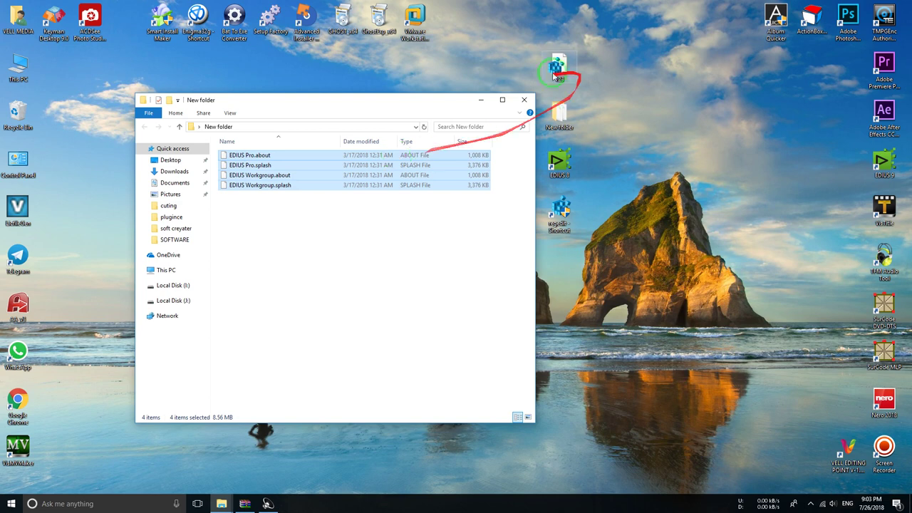
pyautogui.click(524, 102)
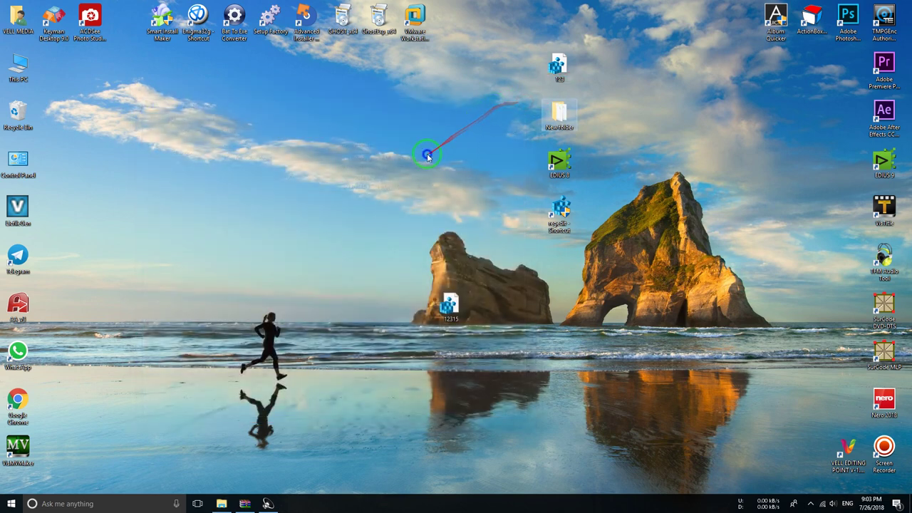
pyautogui.rightClick(426, 152)
pyautogui.click(432, 181)
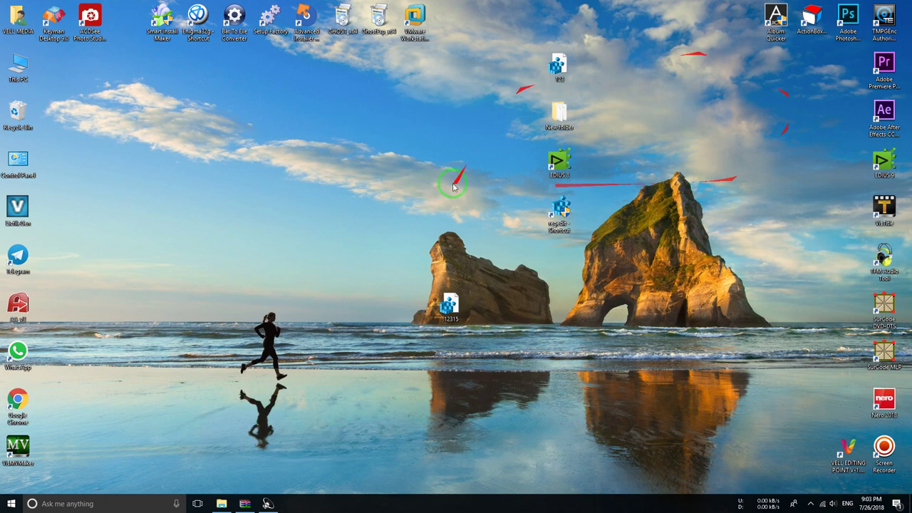
pyautogui.click(811, 504)
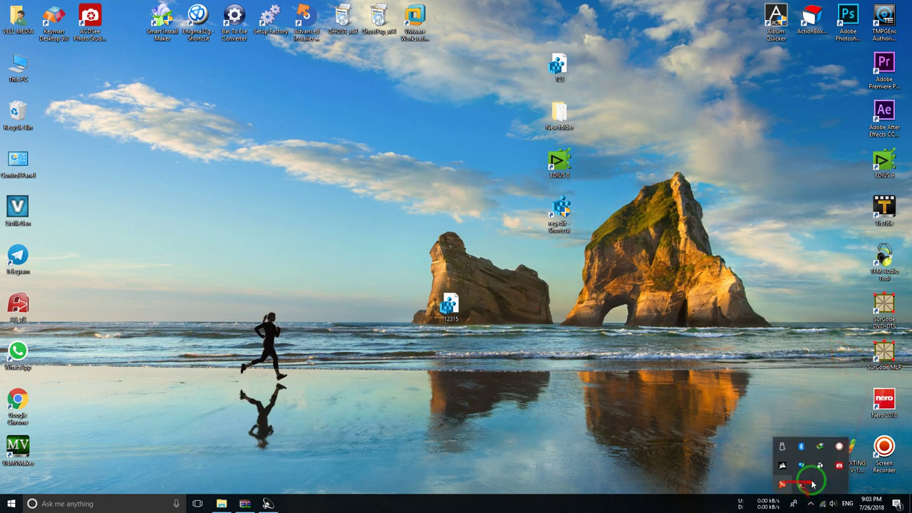
pyautogui.click(839, 466)
pyautogui.click(753, 479)
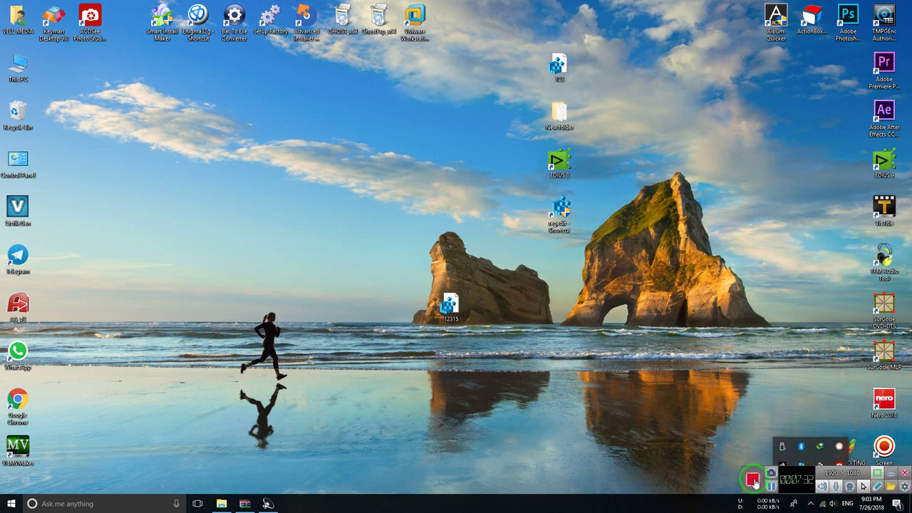